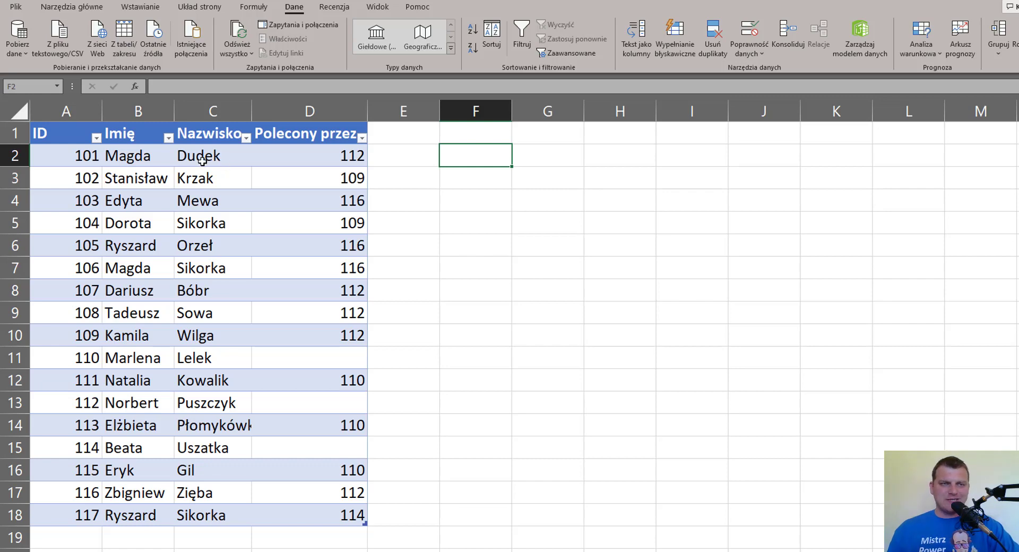
# Review the ID and Polecony przez columns, tracing referrer IDs such as 109 in D5
pyautogui.moveTo(76, 160); pyautogui.dragTo(80, 514)
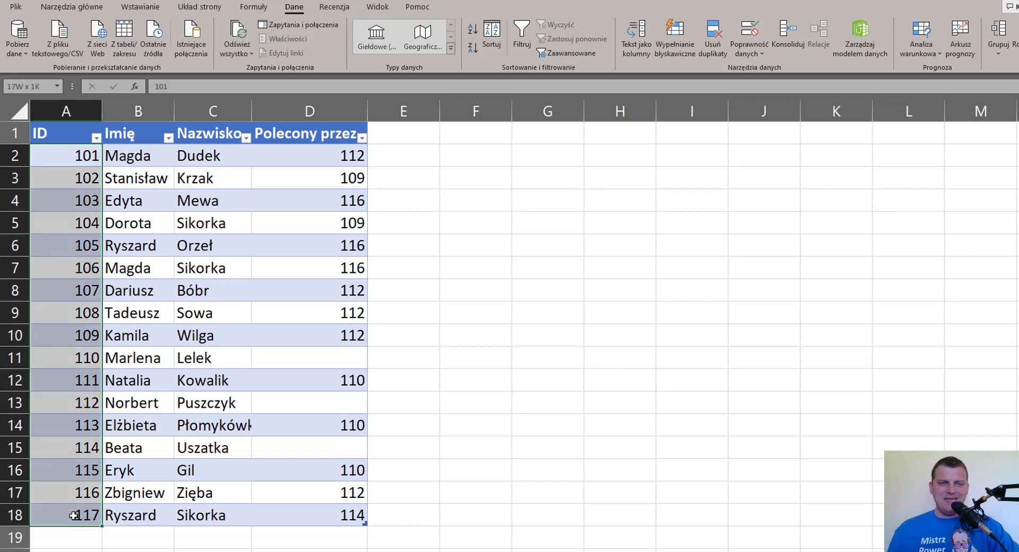
pyautogui.moveTo(320, 160); pyautogui.dragTo(325, 514)
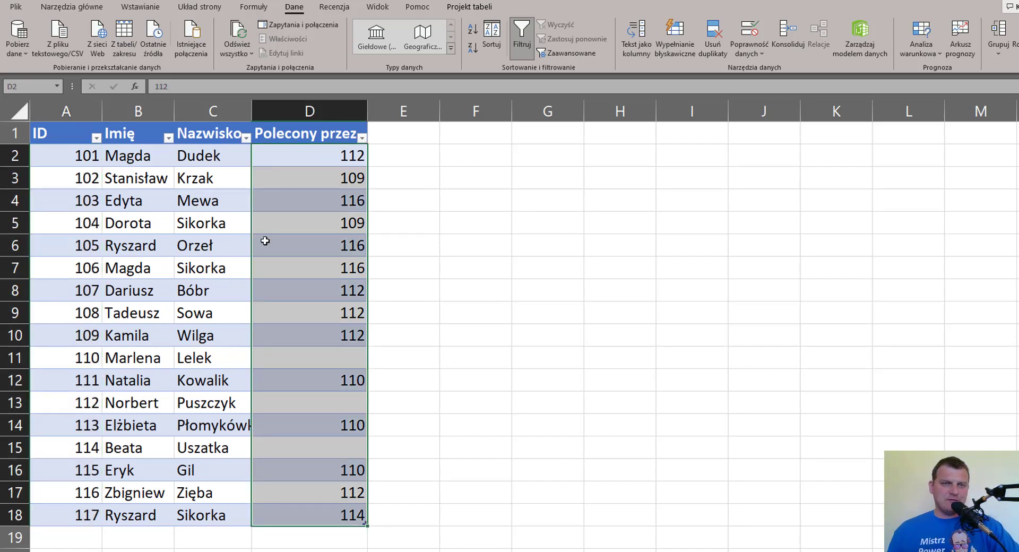
pyautogui.click(334, 178)
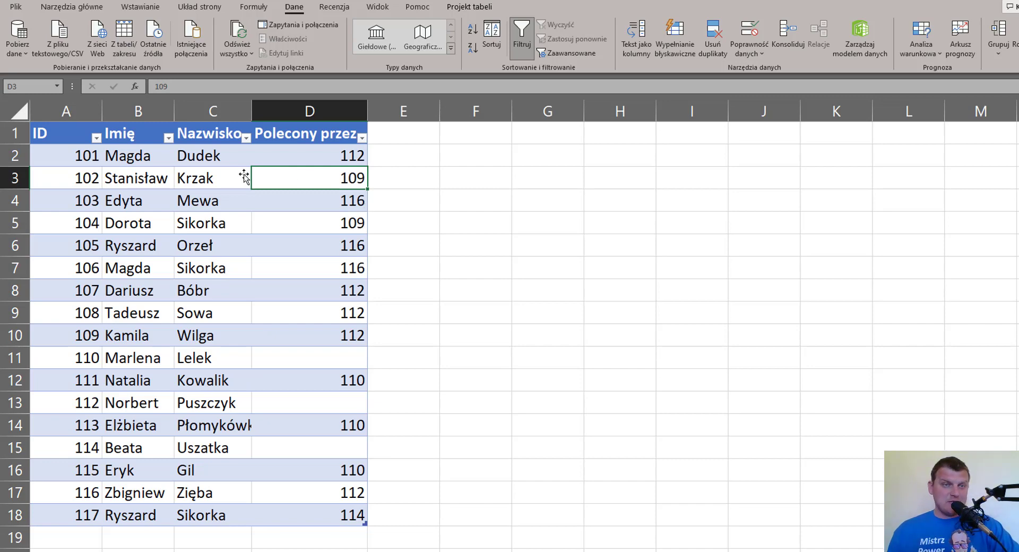
pyautogui.moveTo(133, 177); pyautogui.dragTo(341, 177)
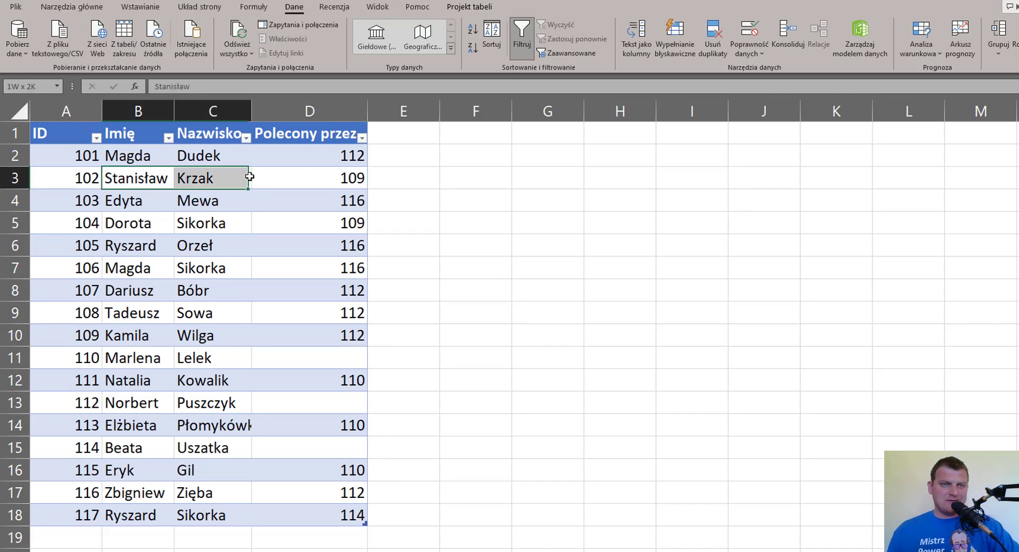
pyautogui.click(348, 222)
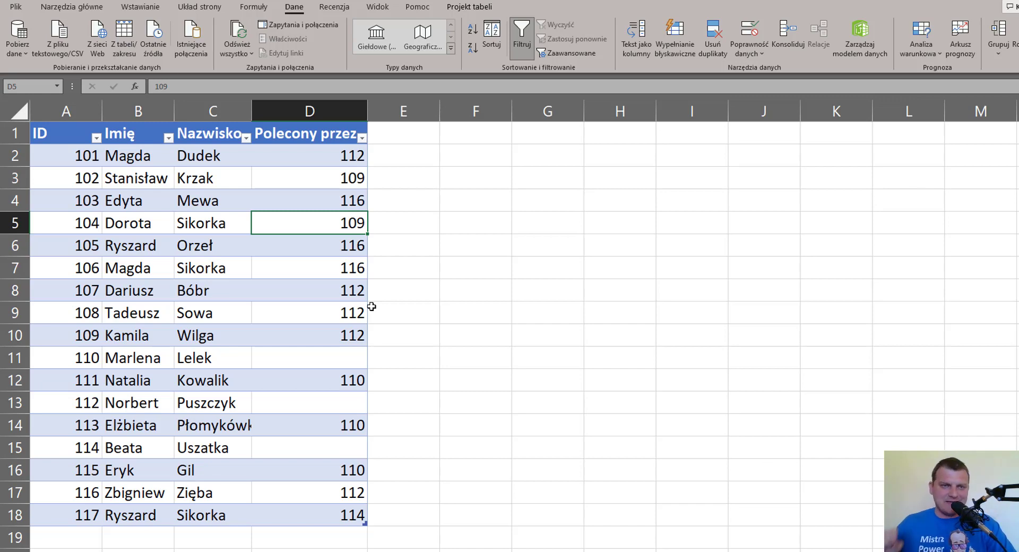
pyautogui.press('Left')
pyautogui.press('Left')
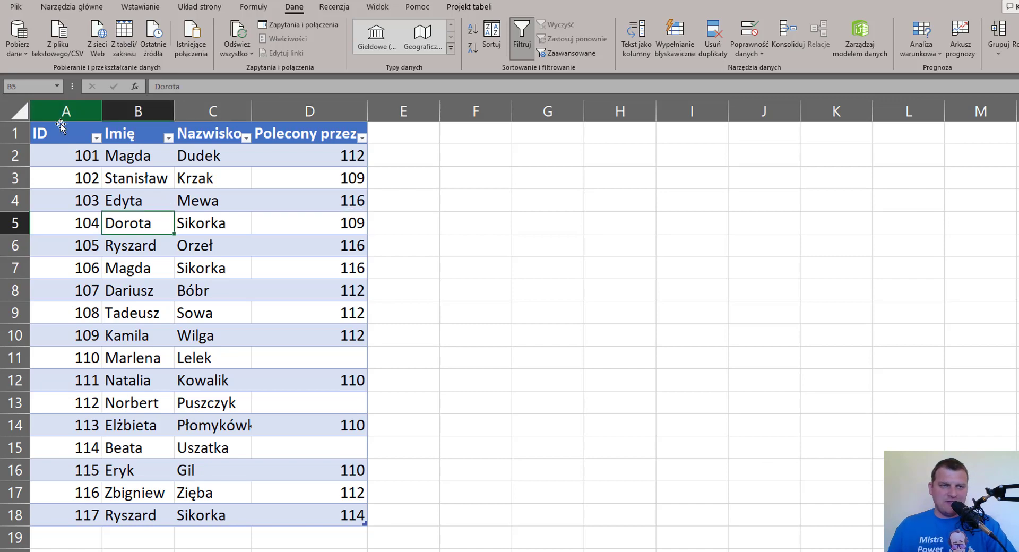
# Pick a cell in the referral table and load it into Power Query Editor as tPoleceni
pyautogui.click(66, 111)
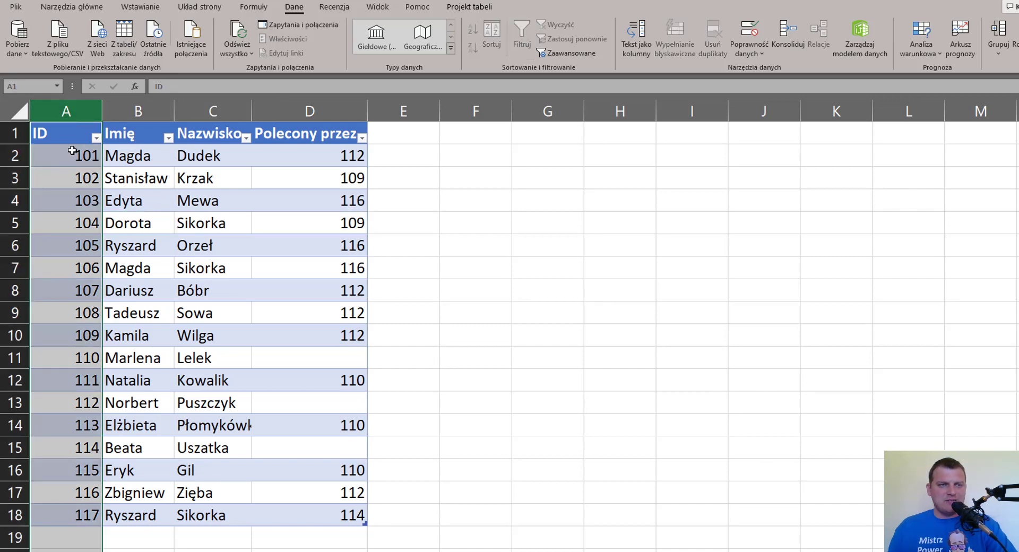
pyautogui.moveTo(71, 152); pyautogui.dragTo(78, 510)
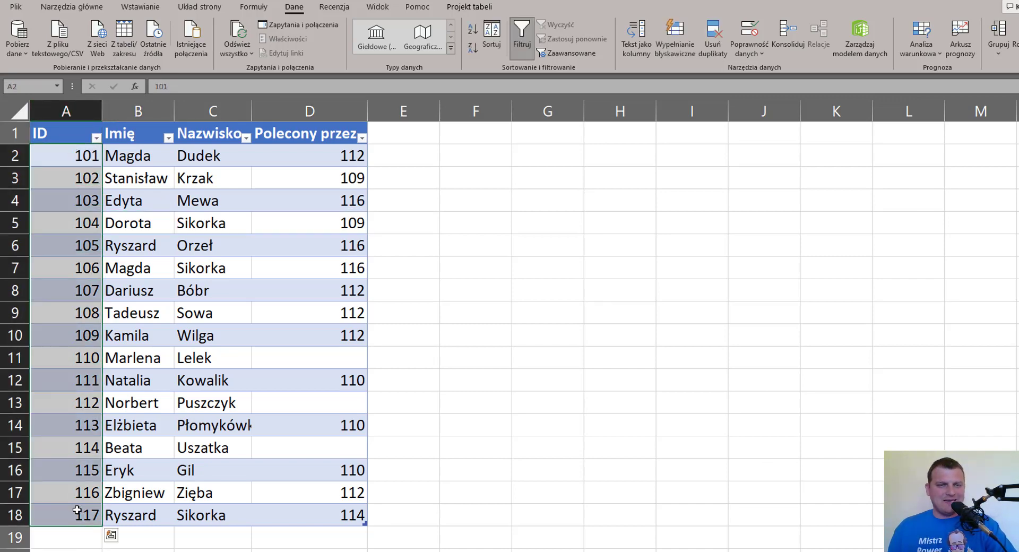
pyautogui.moveTo(334, 153); pyautogui.dragTo(318, 512)
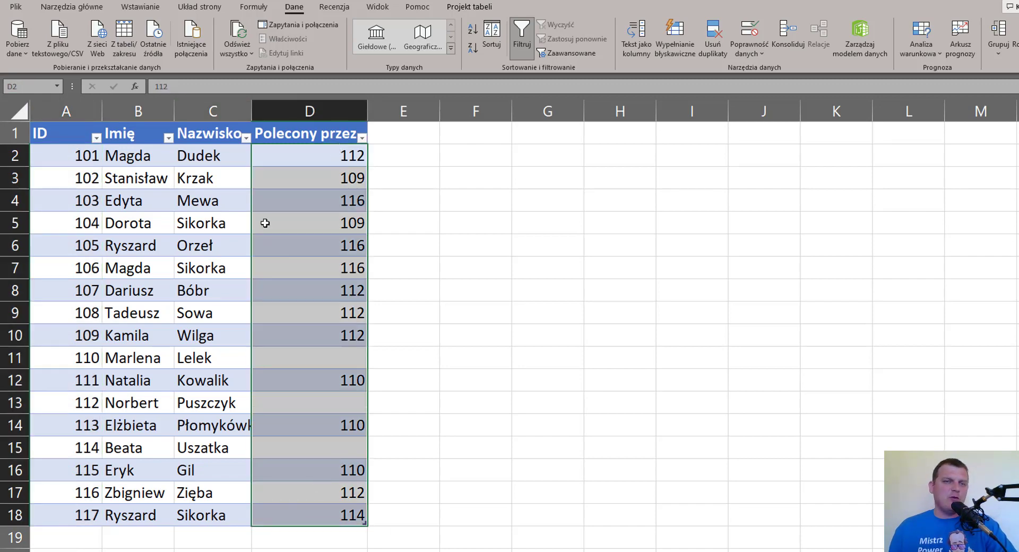
pyautogui.moveTo(346, 178); pyautogui.dragTo(347, 222)
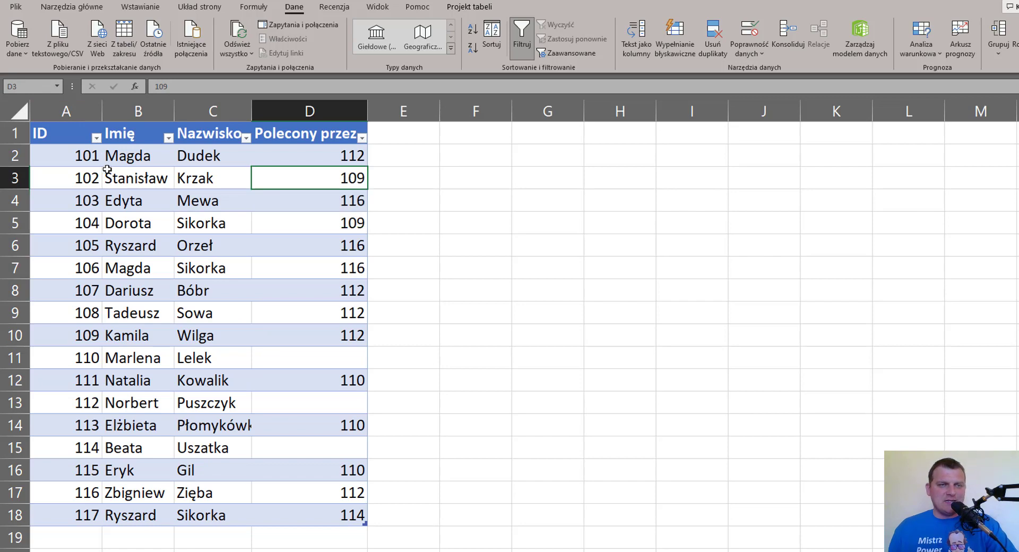
pyautogui.moveTo(84, 178); pyautogui.dragTo(334, 181)
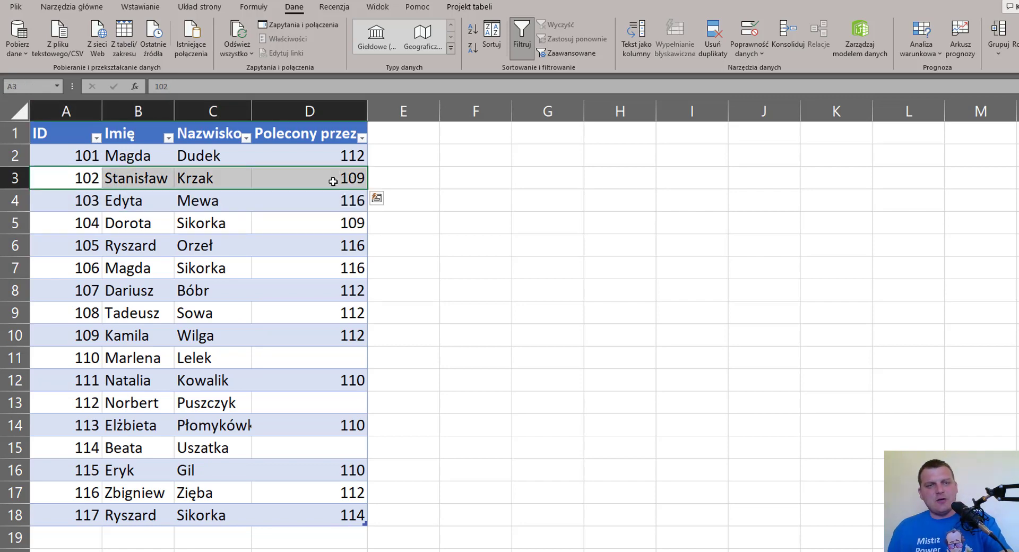
pyautogui.moveTo(315, 184); pyautogui.dragTo(82, 322)
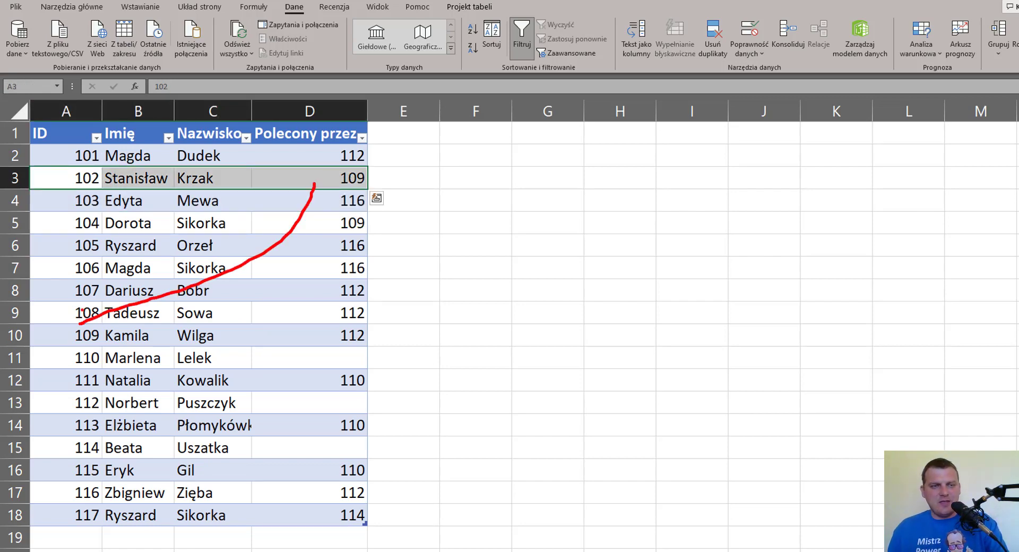
pyautogui.click(152, 253)
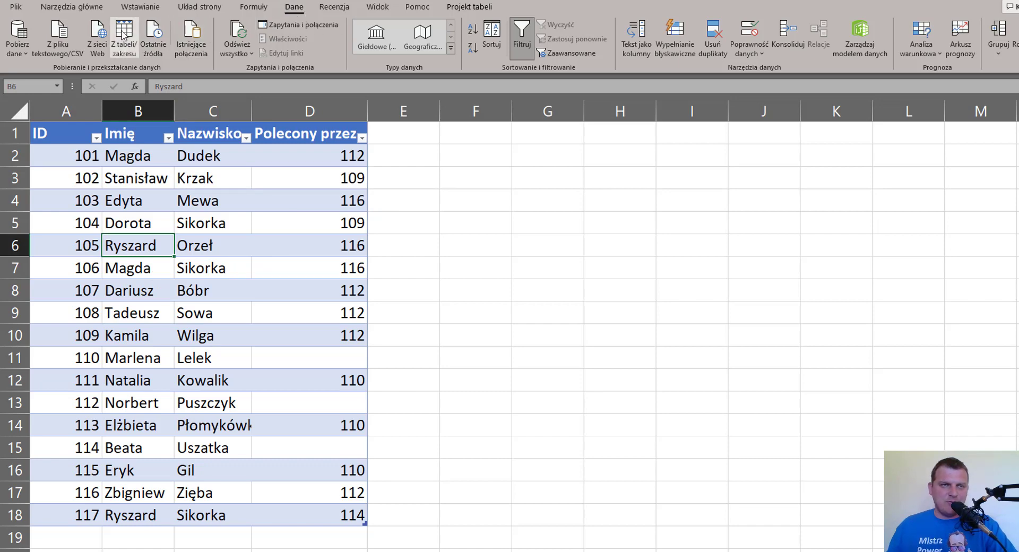
pyautogui.click(122, 35)
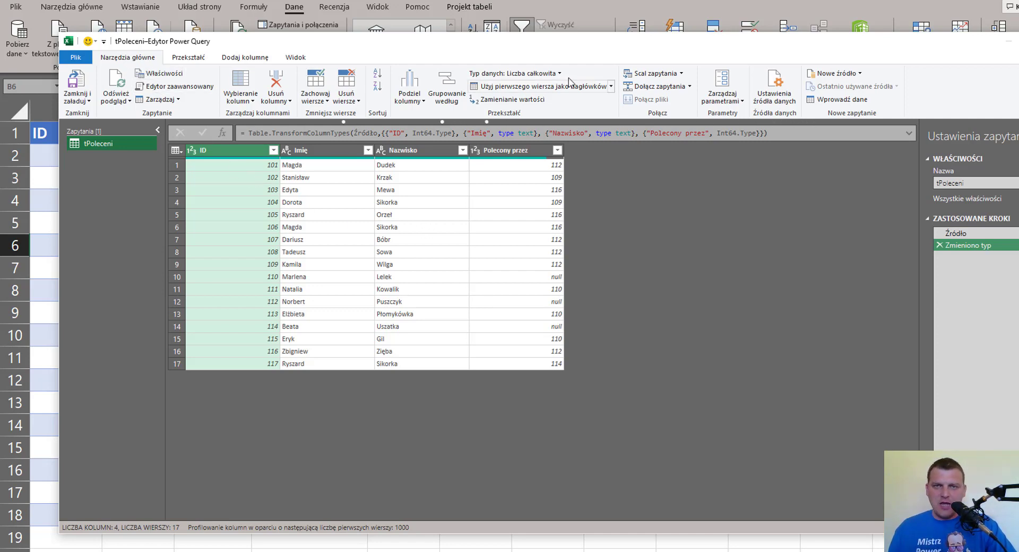
# Merge tPoleceni with itself, pairing ID to Polecony przez as a left outer join (5 of 17 matches)
pyautogui.click(682, 74)
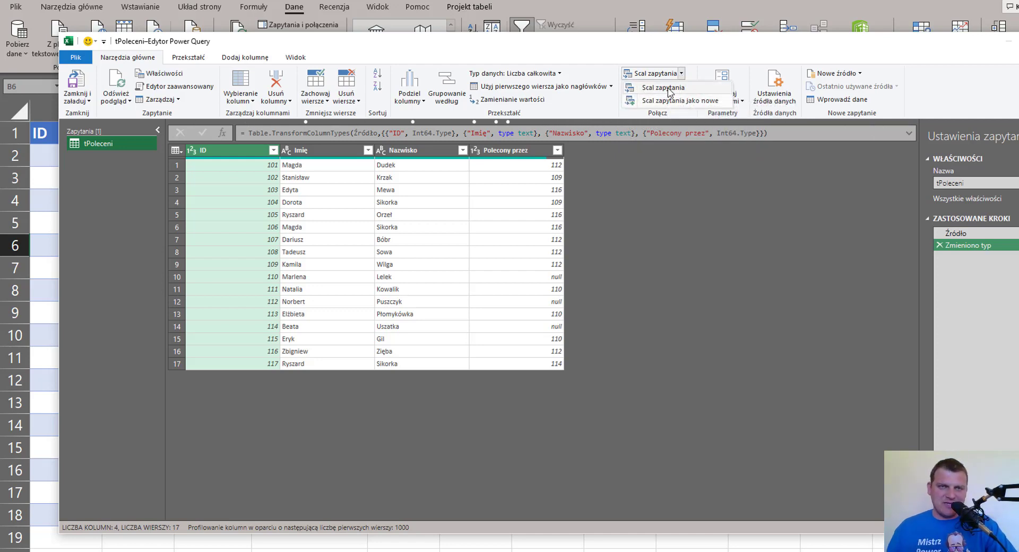
pyautogui.click(670, 91)
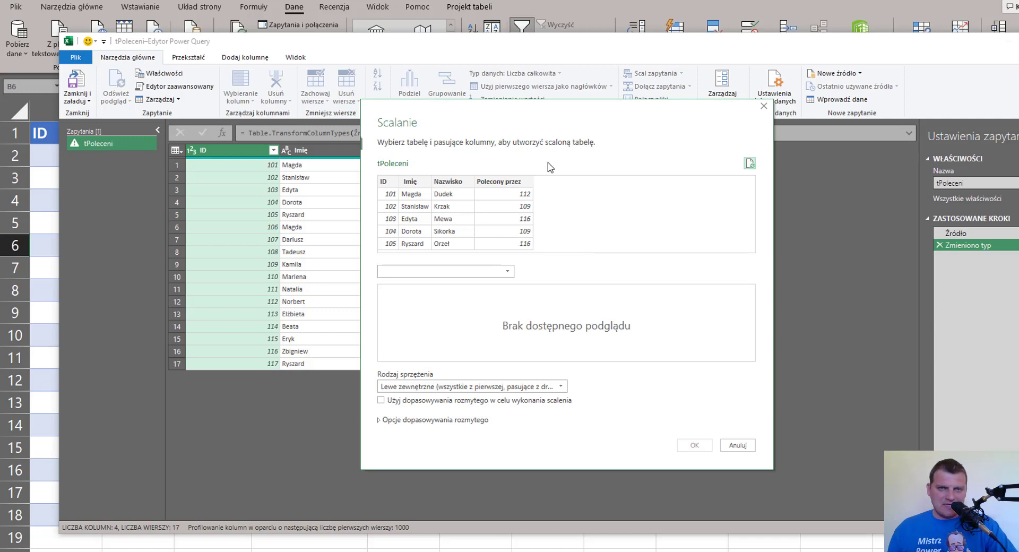
pyautogui.click(527, 223)
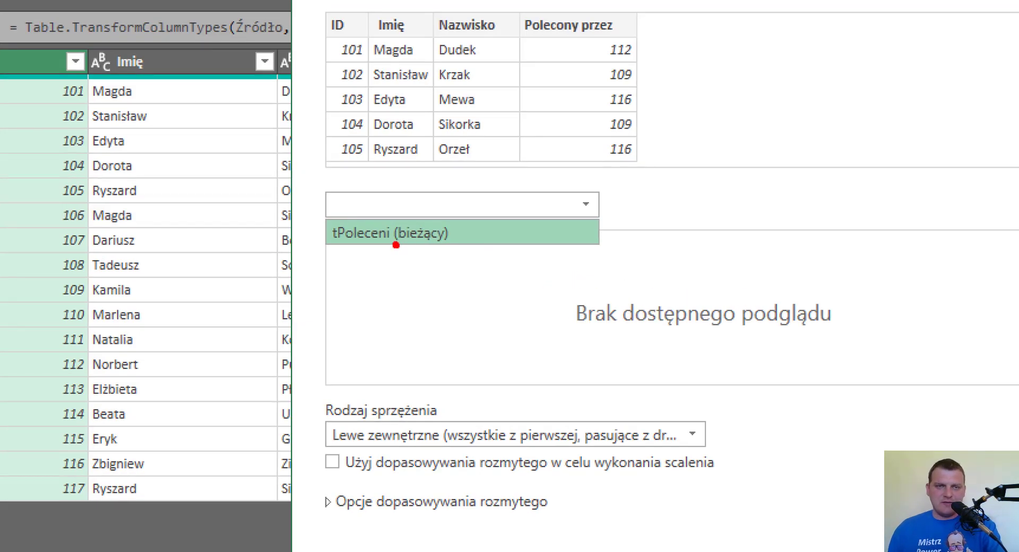
pyautogui.moveTo(396, 245); pyautogui.dragTo(460, 248)
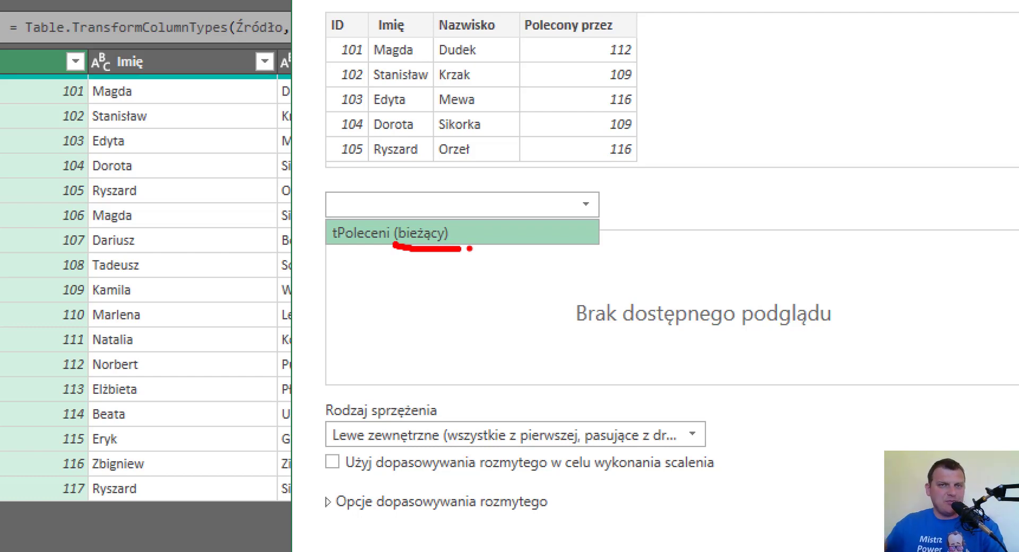
pyautogui.moveTo(661, 30); pyautogui.dragTo(714, 99)
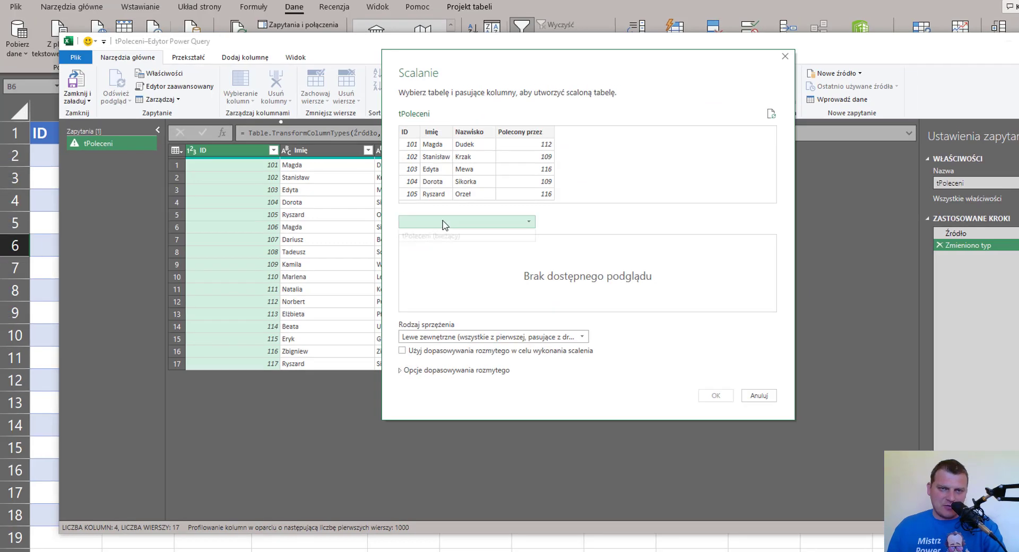
pyautogui.click(441, 223)
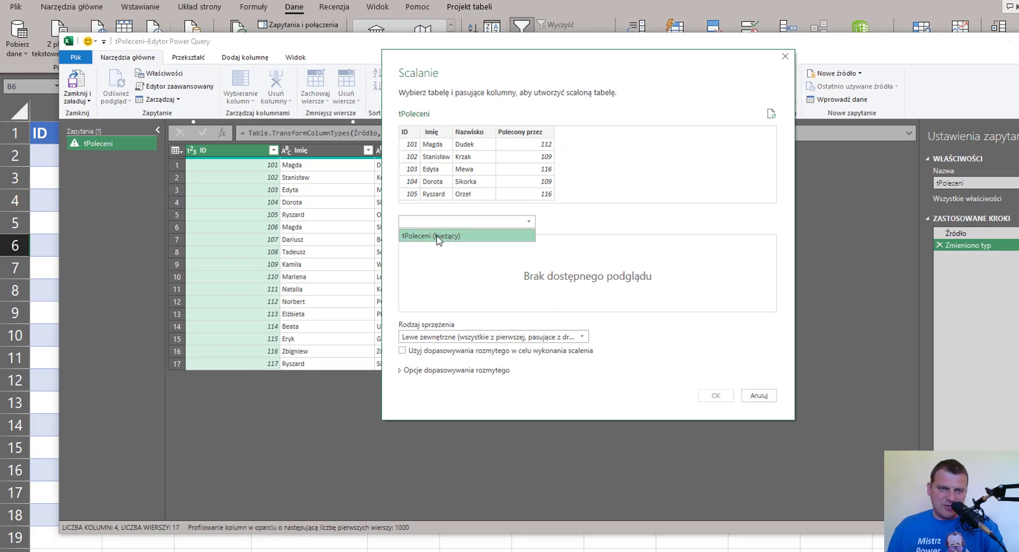
pyautogui.click(438, 236)
pyautogui.click(410, 133)
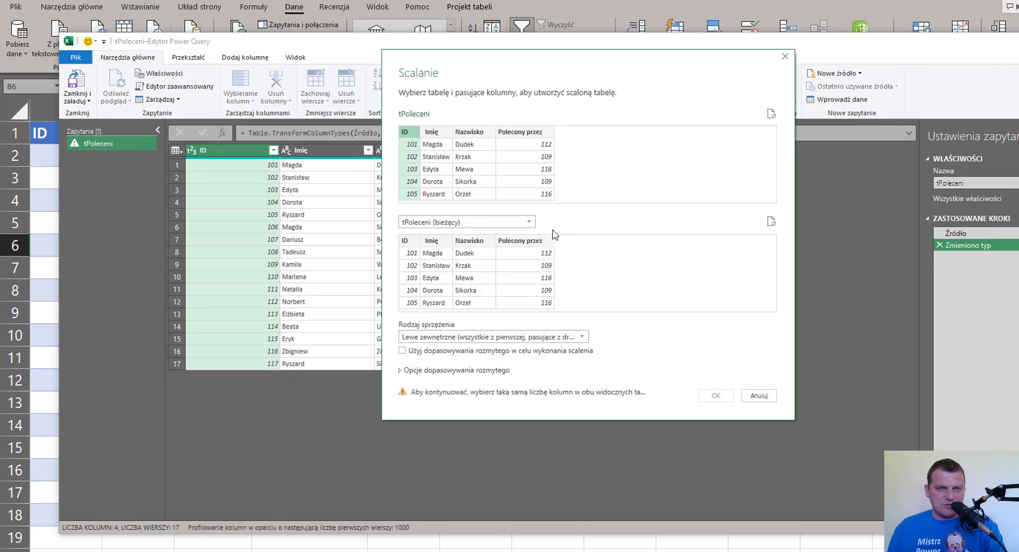
pyautogui.click(539, 242)
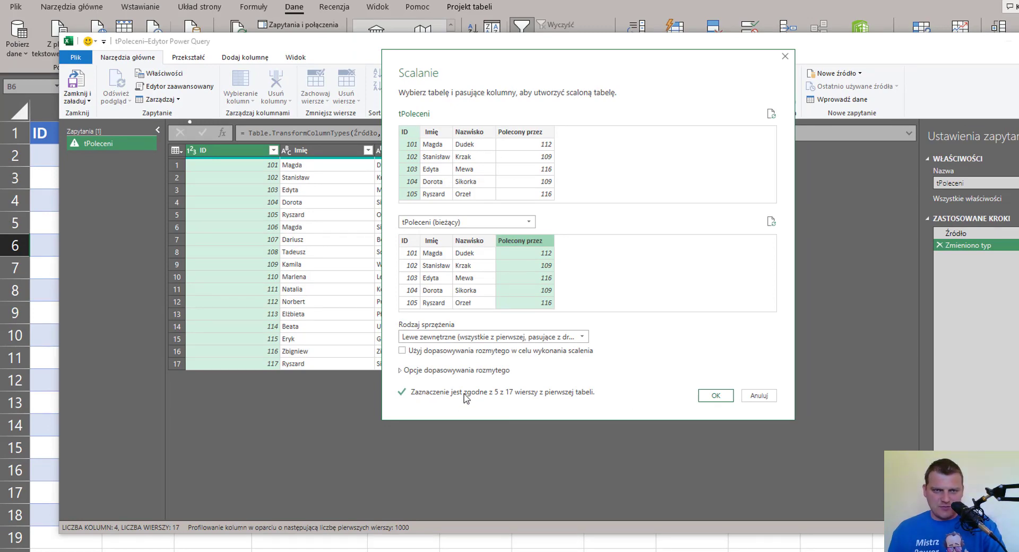
pyautogui.click(716, 396)
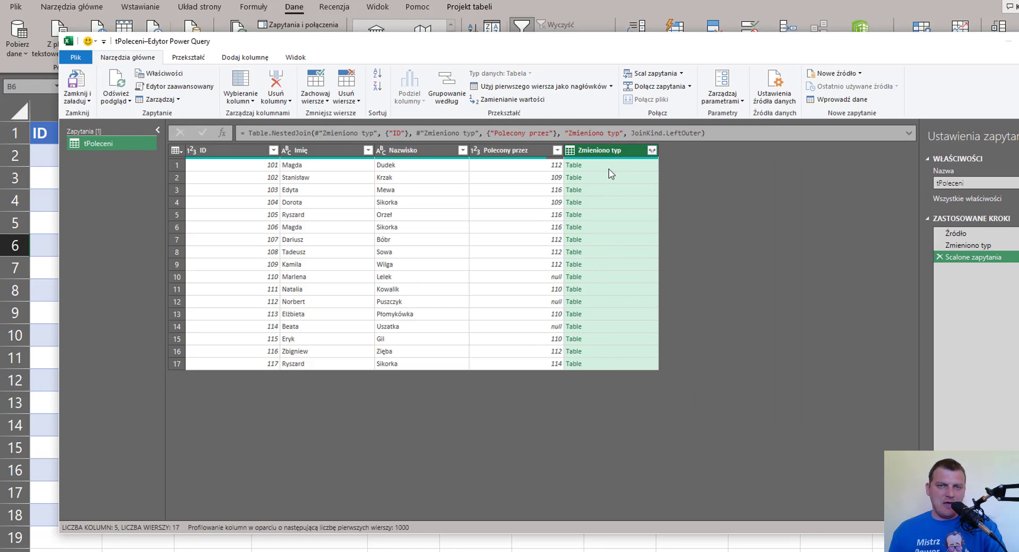
pyautogui.click(609, 170)
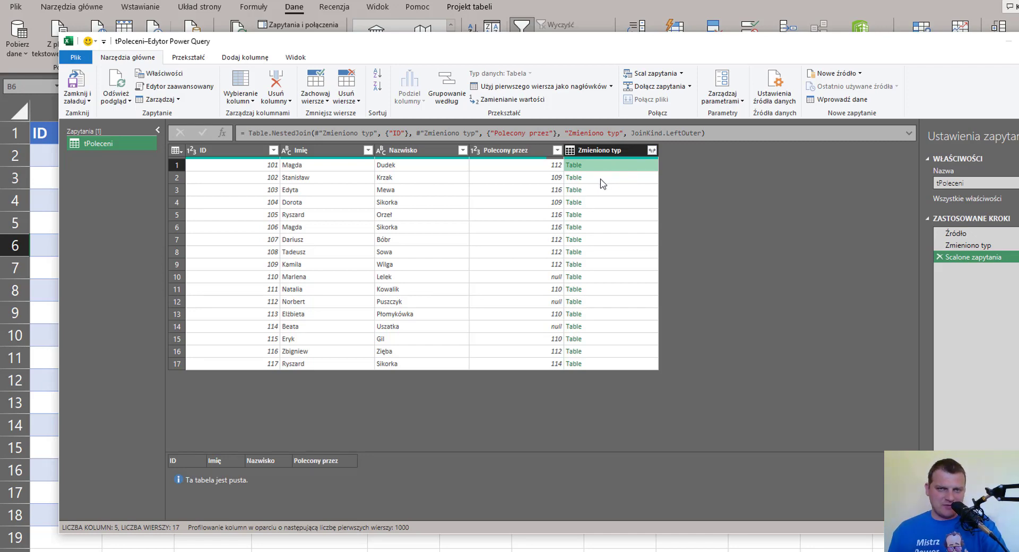
pyautogui.click(601, 179)
pyautogui.click(602, 191)
pyautogui.click(603, 204)
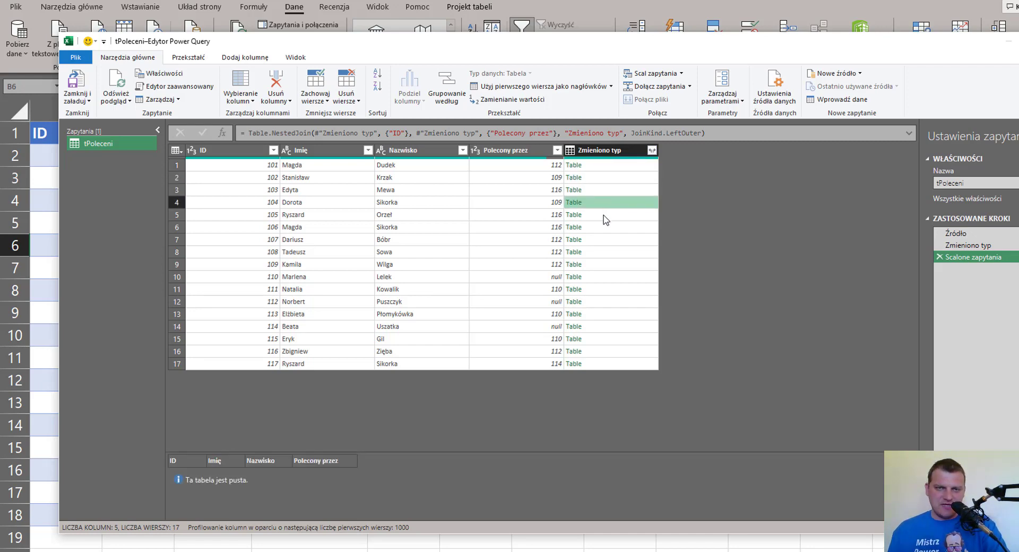
pyautogui.click(604, 215)
pyautogui.click(605, 227)
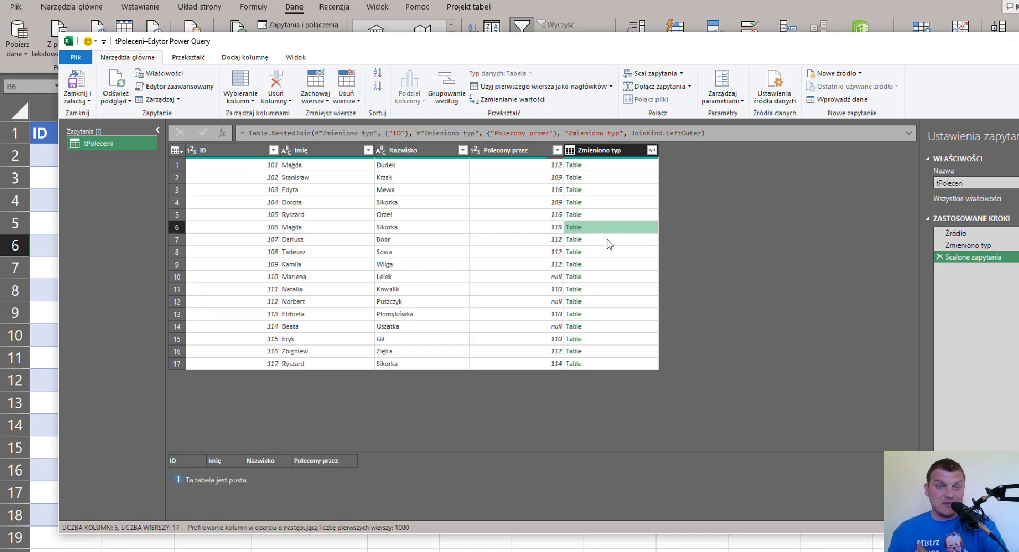
pyautogui.click(608, 242)
pyautogui.press('ctrl+shift+KP_Add')
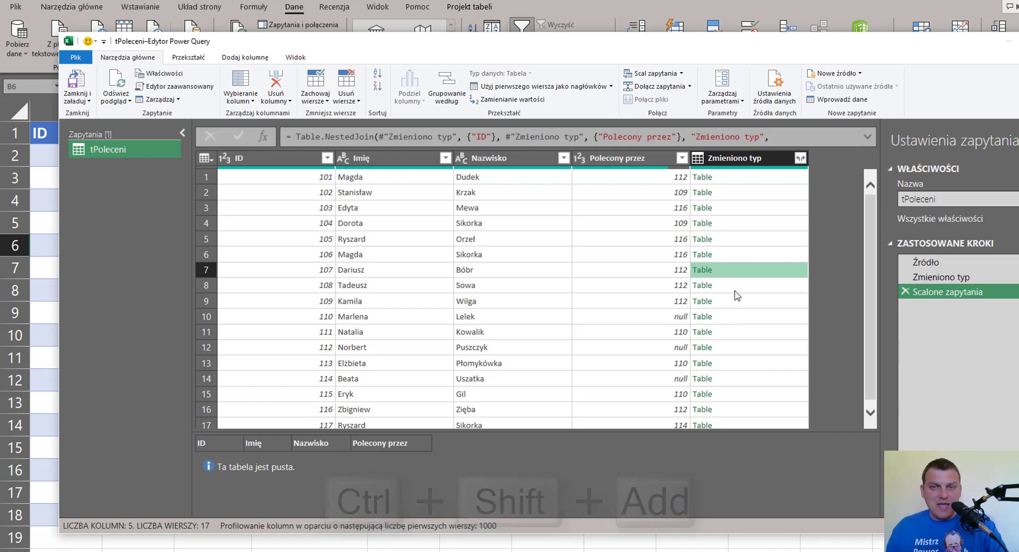
pyautogui.click(281, 273)
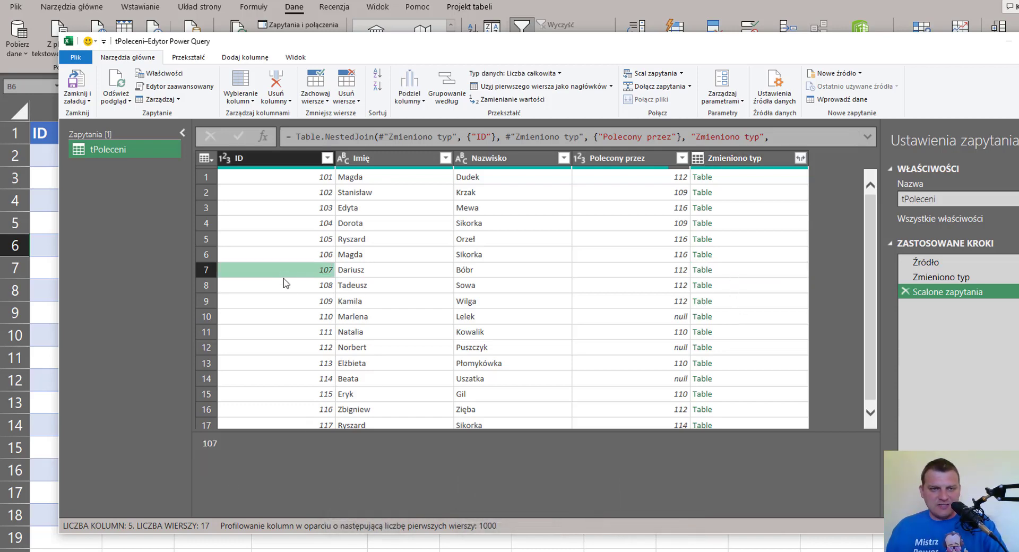
pyautogui.click(318, 301)
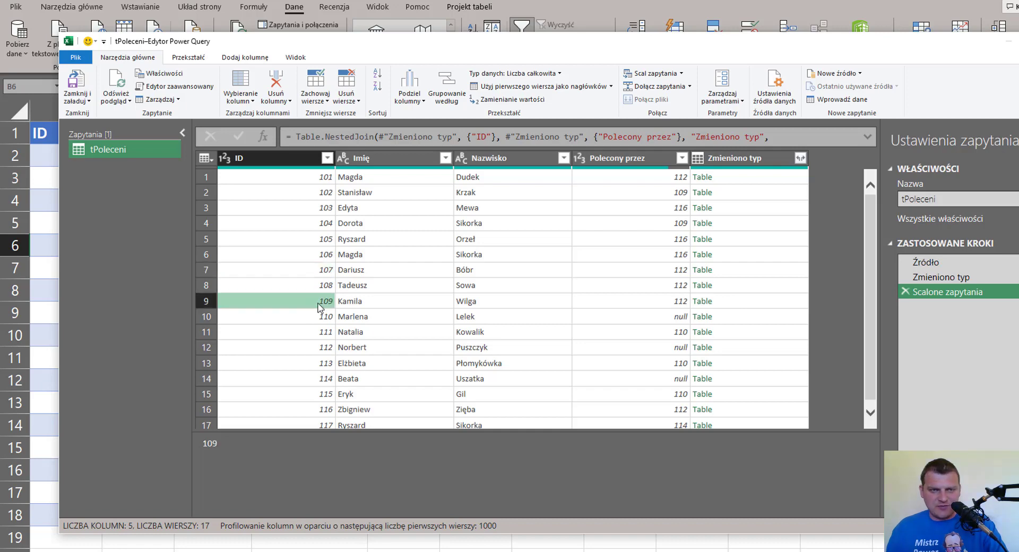
pyautogui.click(745, 305)
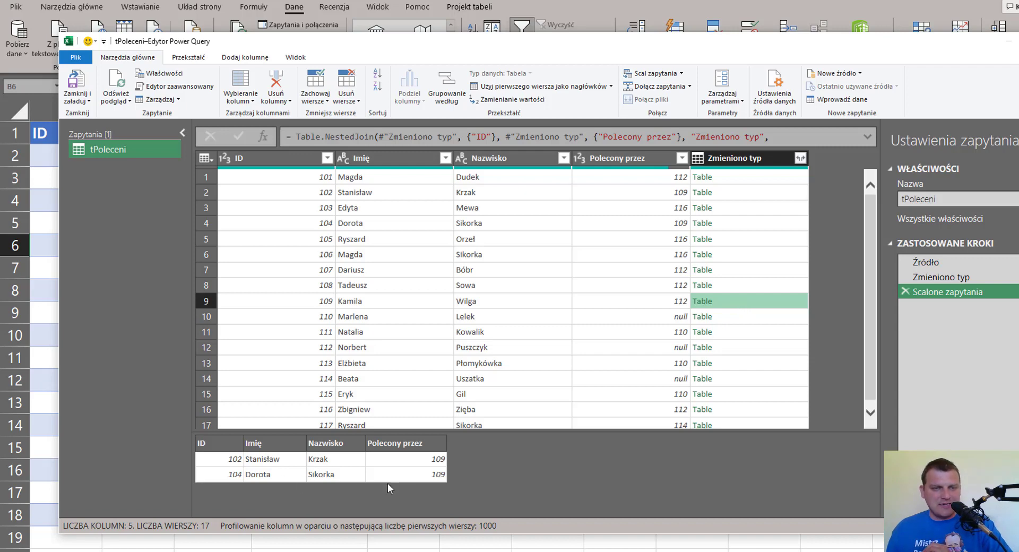
pyautogui.scroll(-1, 728, 330)
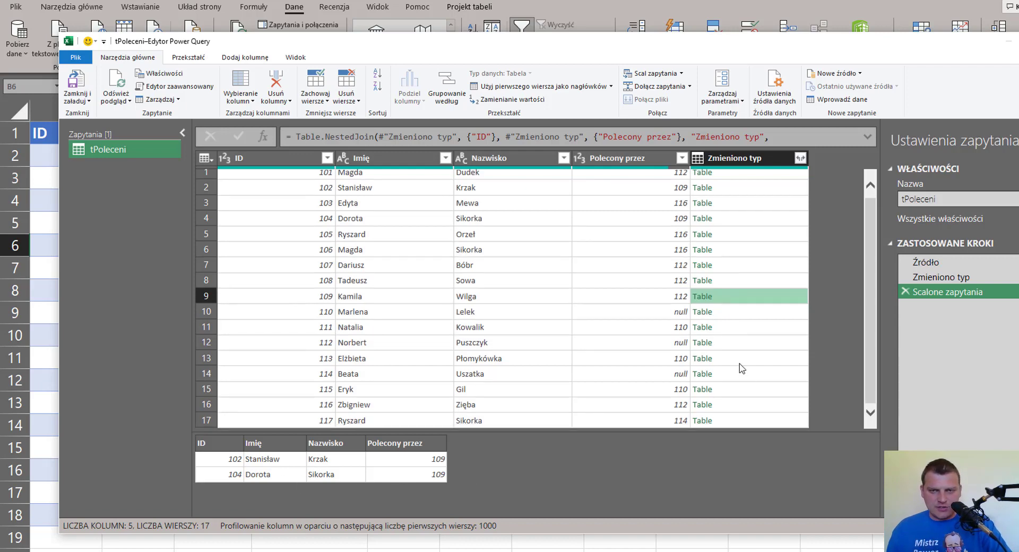
pyautogui.click(727, 314)
pyautogui.click(731, 328)
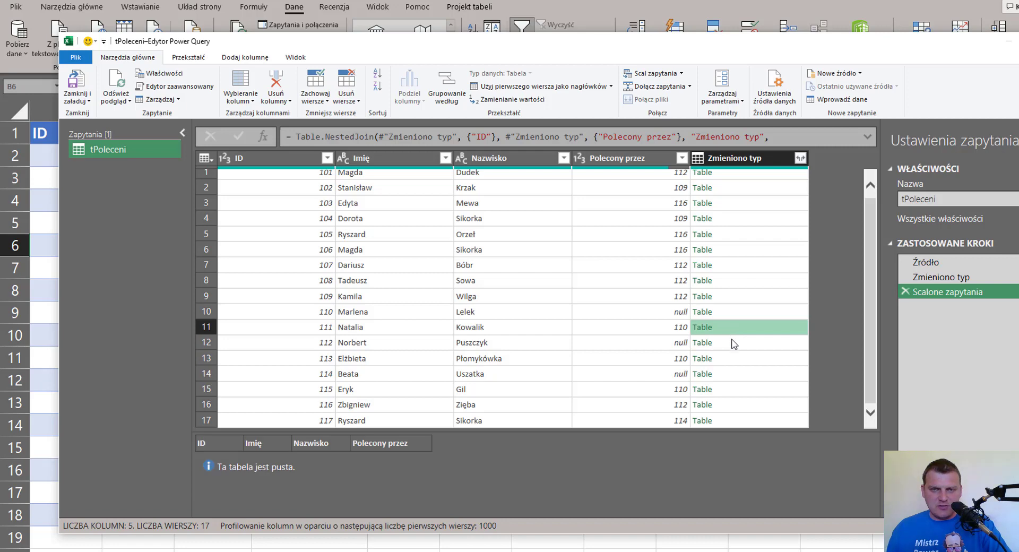
pyautogui.click(733, 344)
pyautogui.click(732, 360)
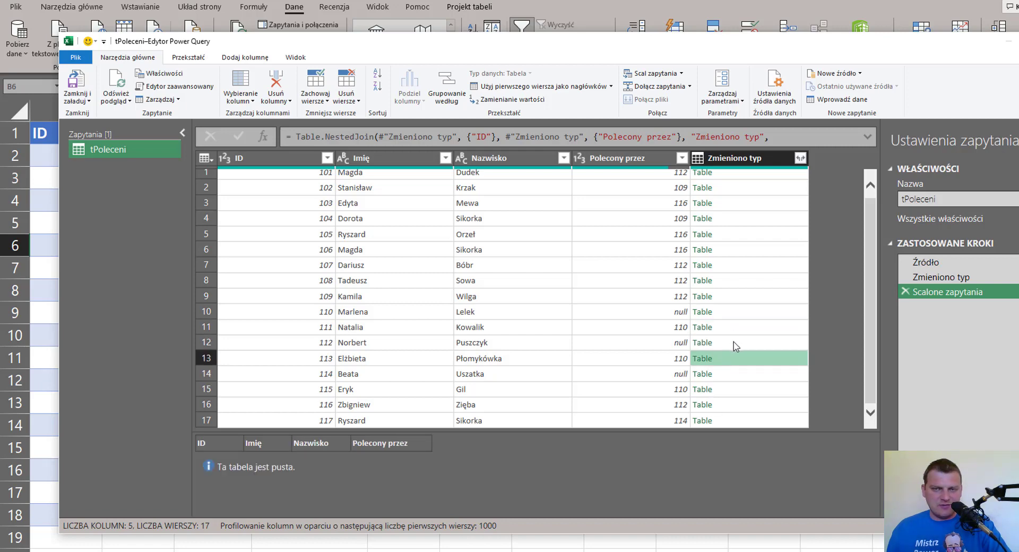
pyautogui.click(734, 342)
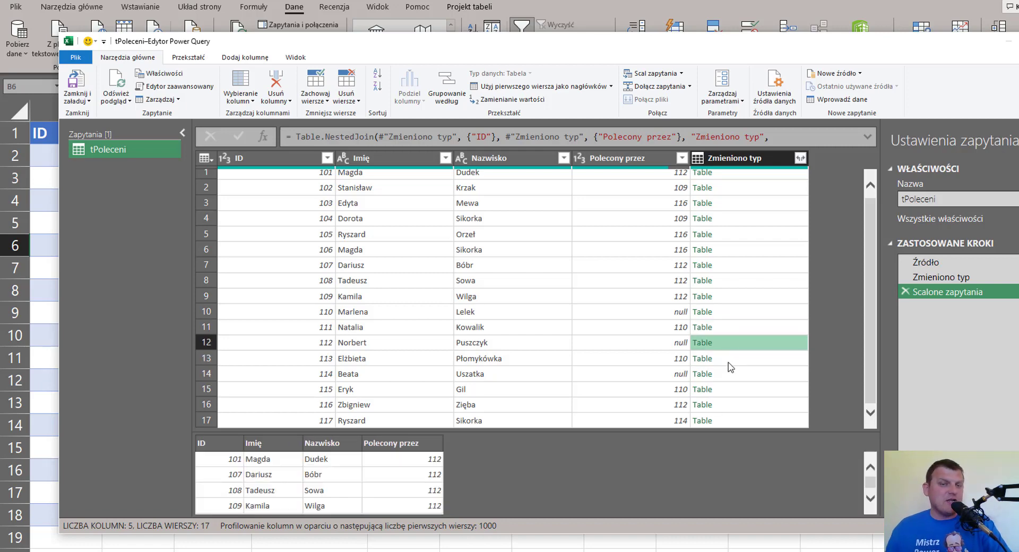
pyautogui.click(724, 327)
pyautogui.click(724, 312)
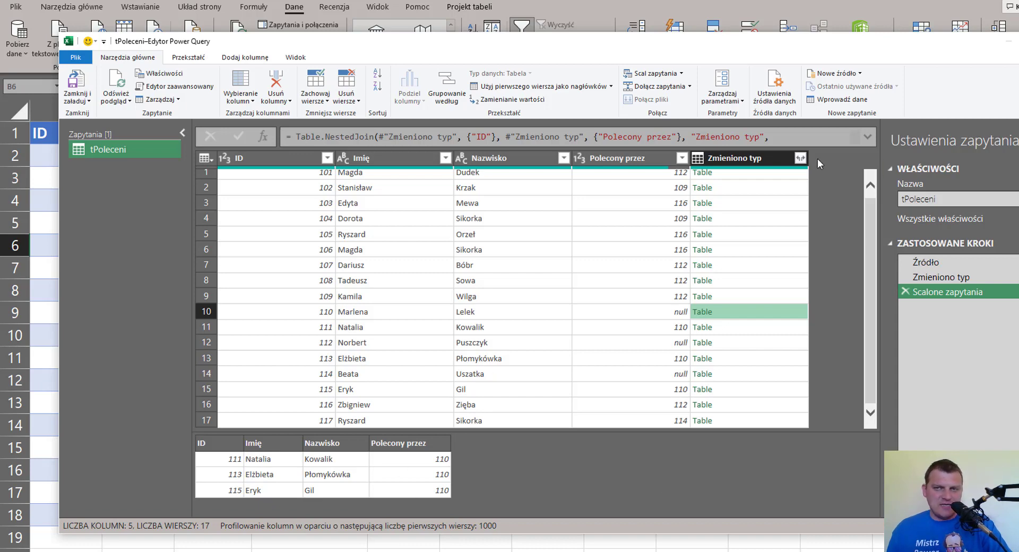
pyautogui.click(802, 161)
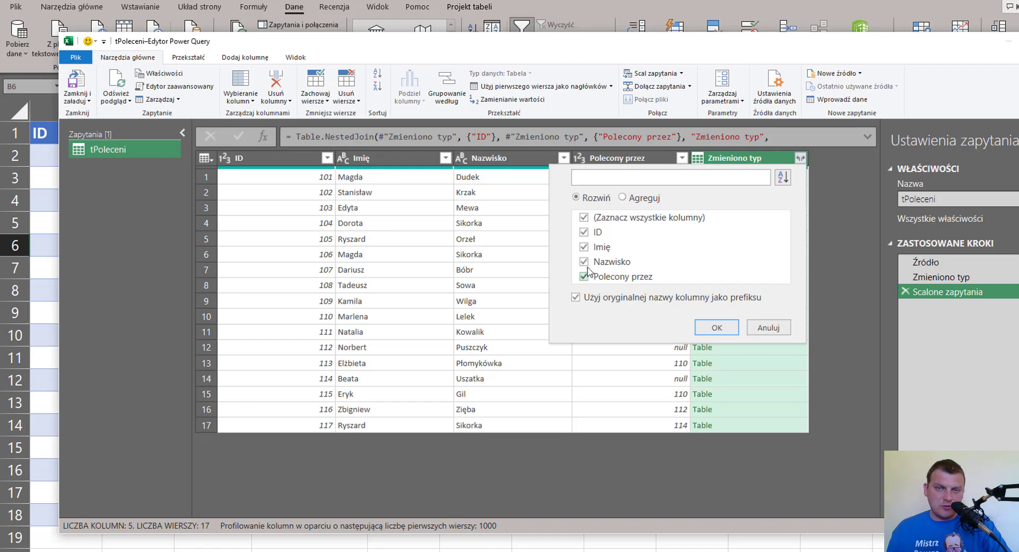
# Switch the nested-table expansion to Agreguj and try counting the Imię values
pyautogui.click(643, 202)
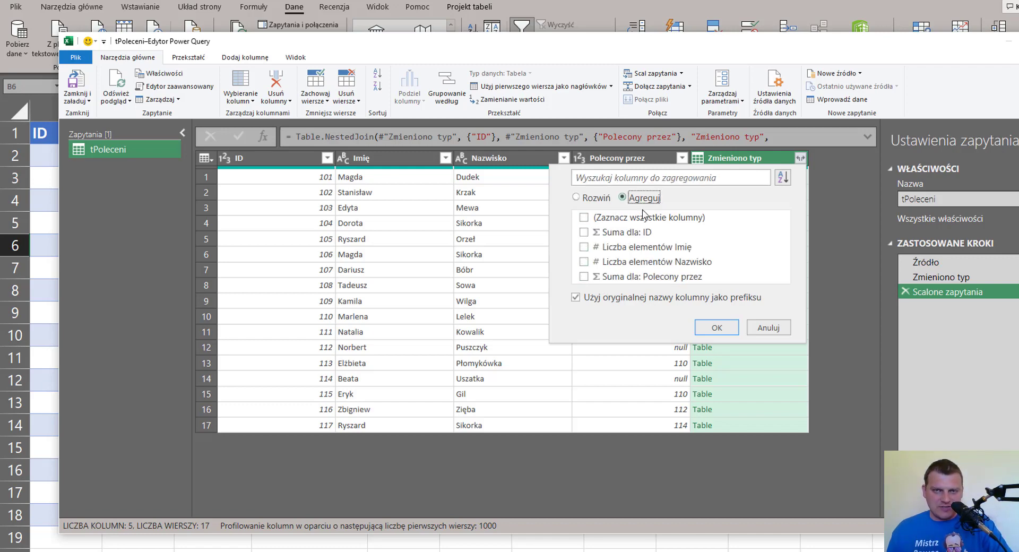
pyautogui.click(747, 246)
pyautogui.click(783, 247)
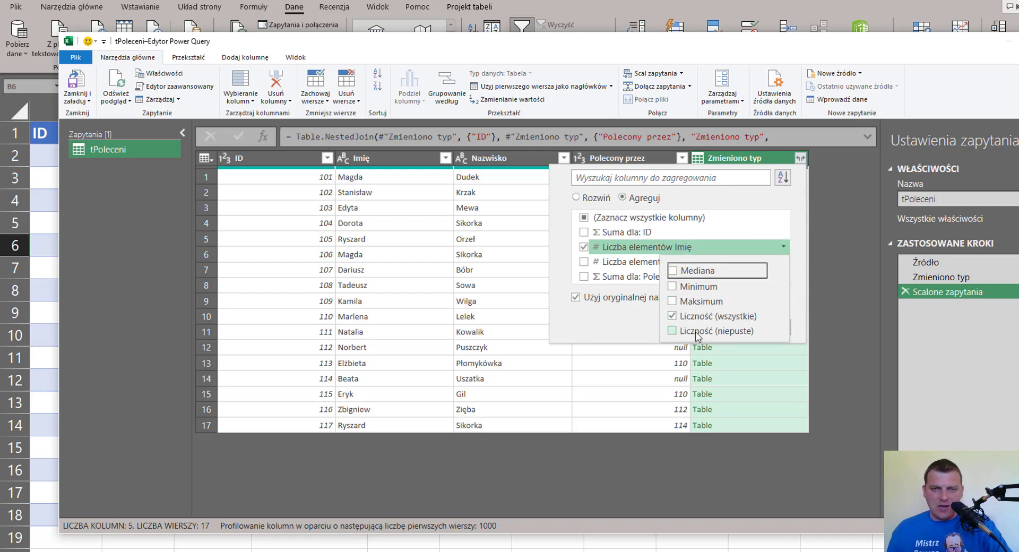
pyautogui.click(698, 331)
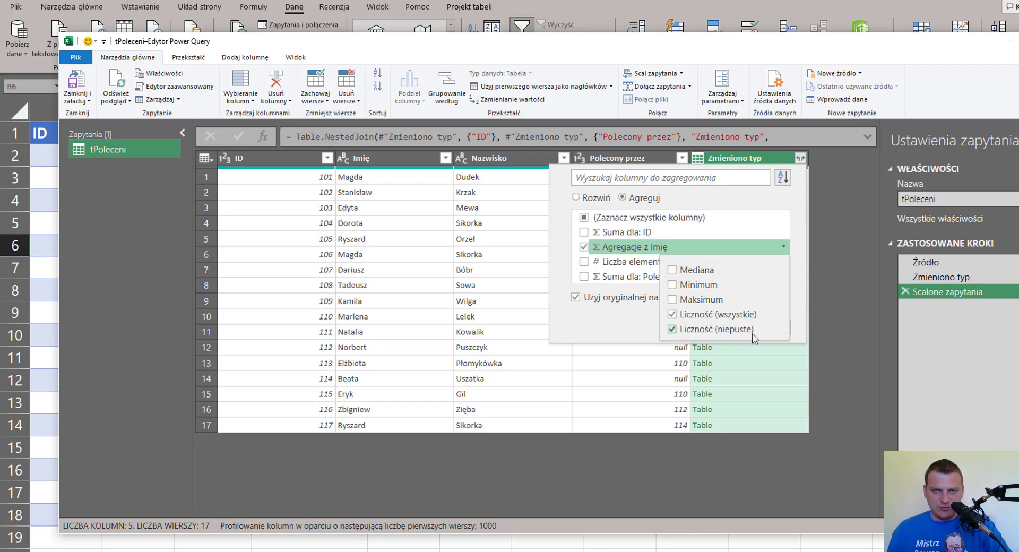
pyautogui.click(802, 305)
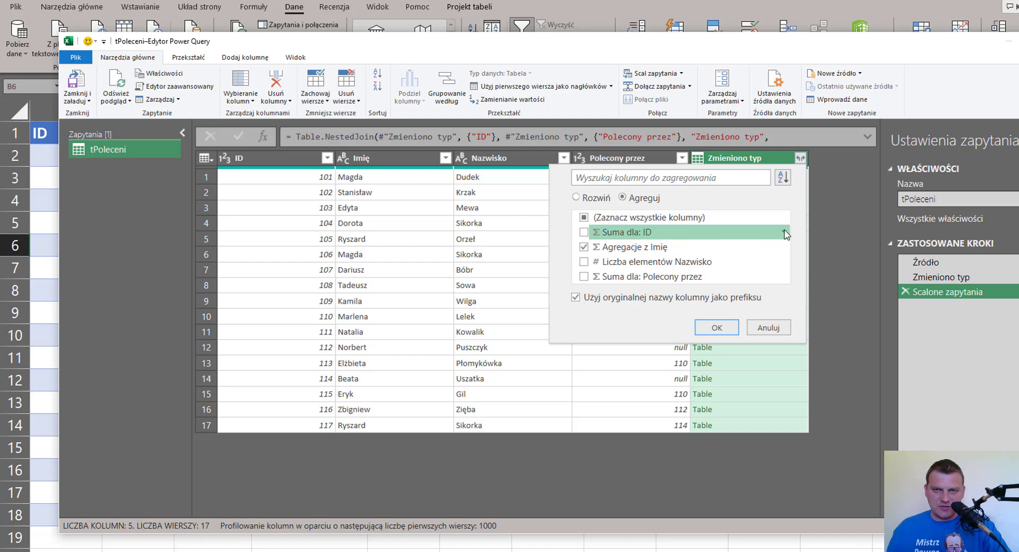
# Aggregate ID with Liczność (wszystkie) and Liczność (niepuste) instead, without the column name prefix
pyautogui.click(584, 247)
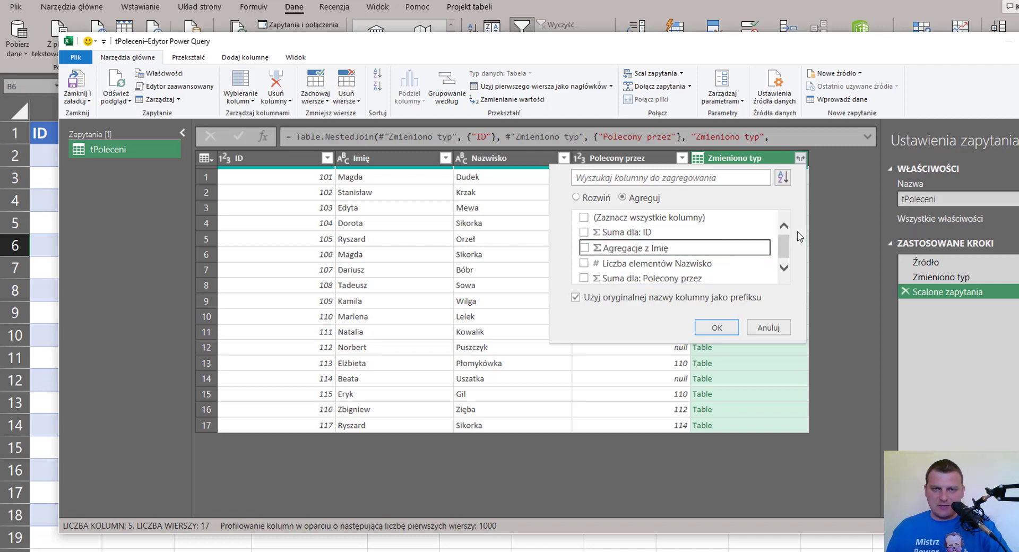
pyautogui.click(771, 233)
pyautogui.click(771, 234)
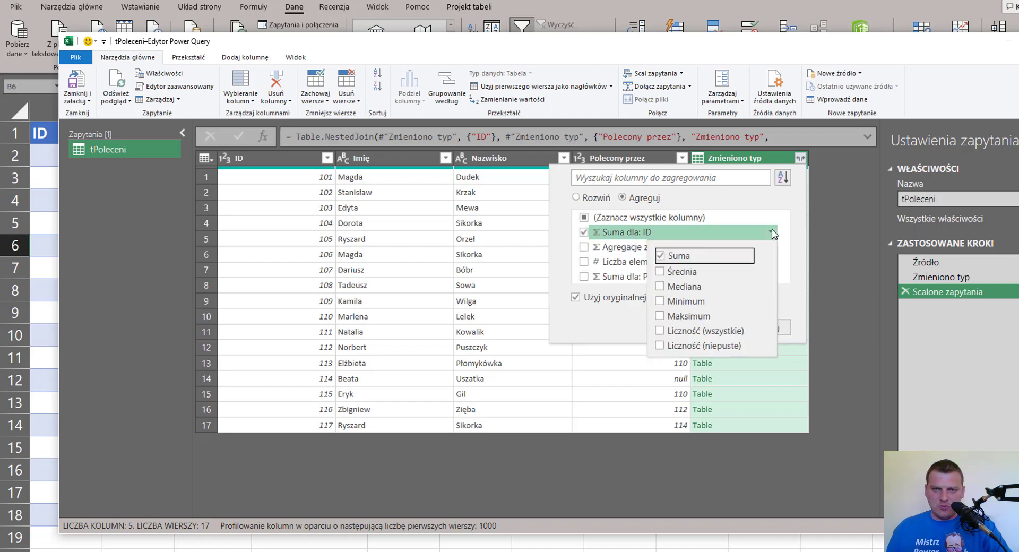
pyautogui.click(660, 256)
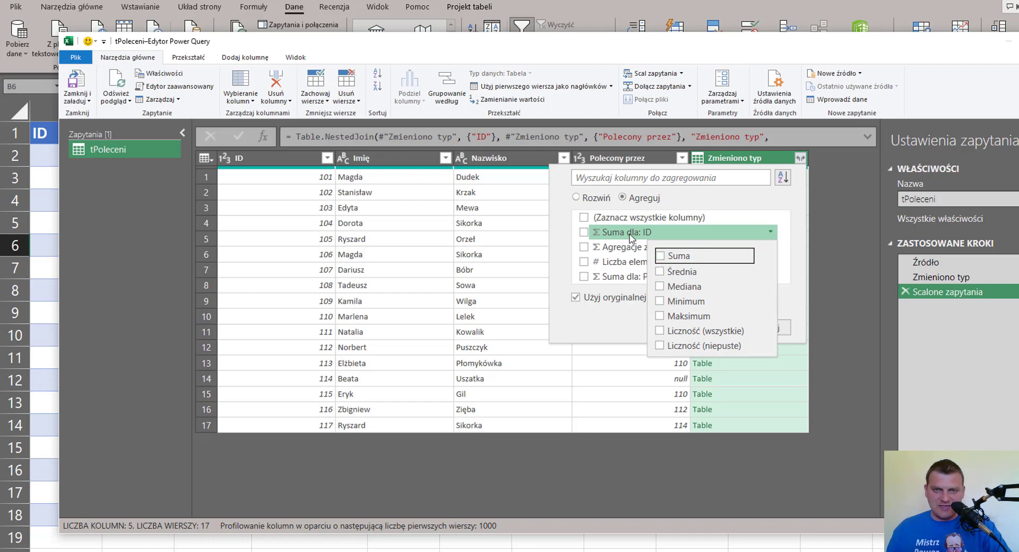
pyautogui.click(660, 346)
pyautogui.click(693, 332)
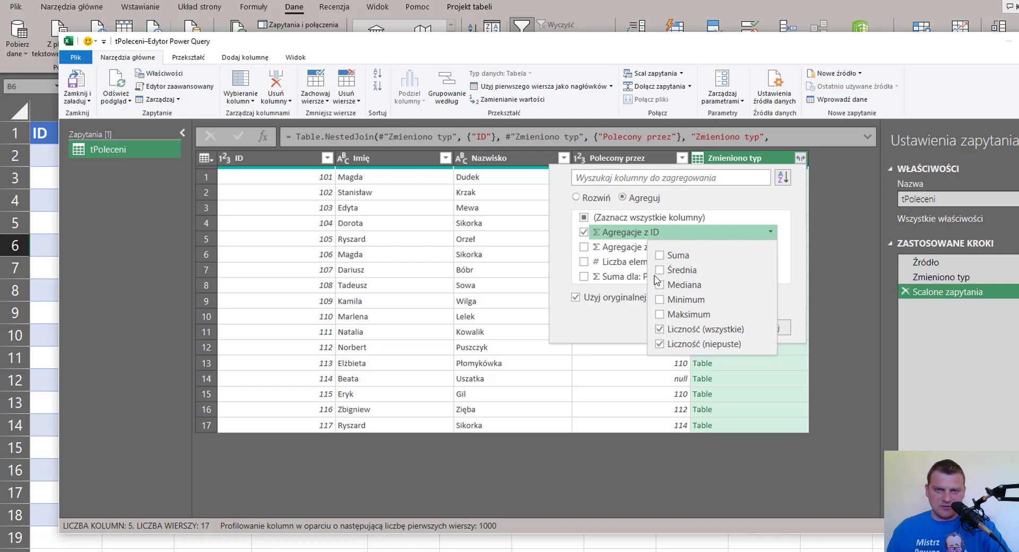
pyautogui.click(626, 321)
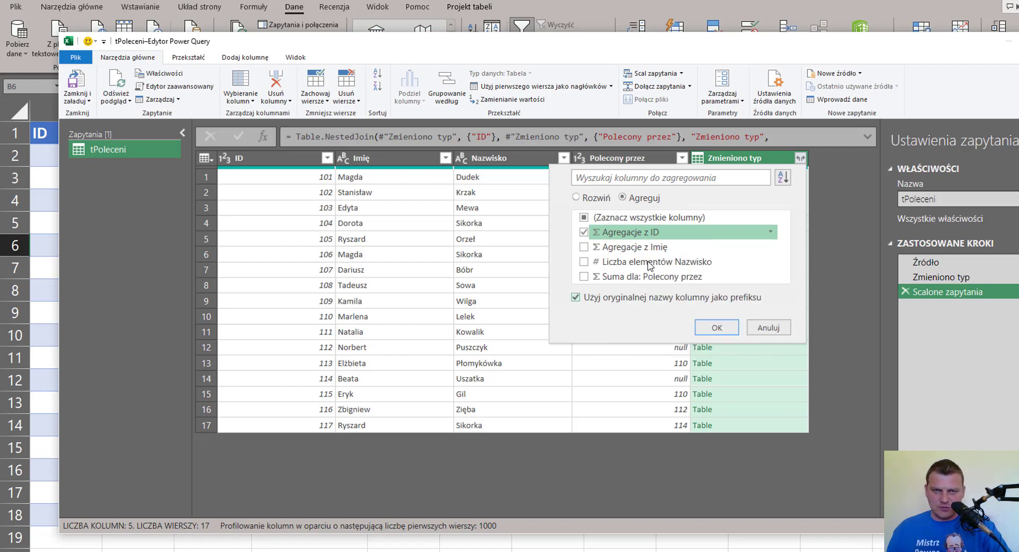
pyautogui.click(632, 299)
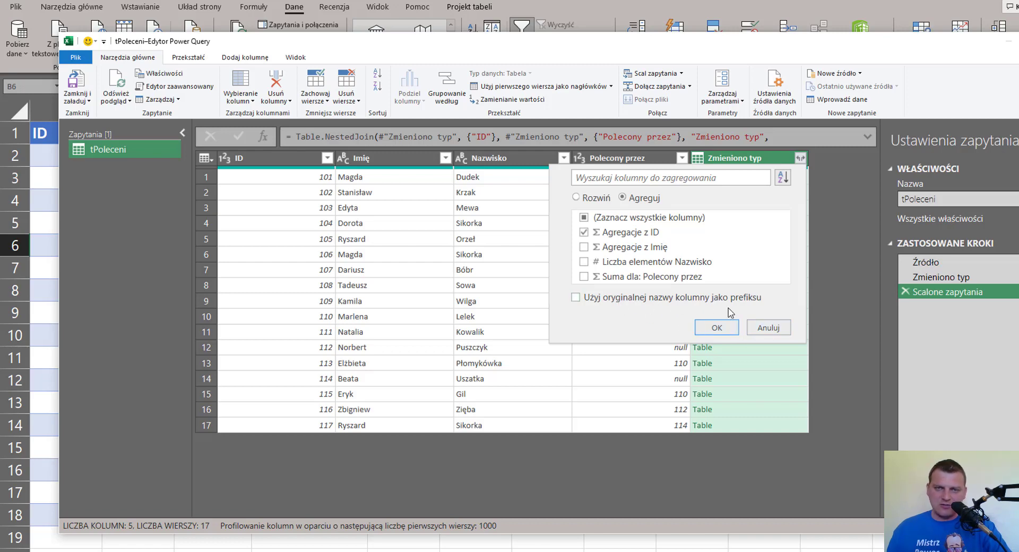
pyautogui.click(716, 328)
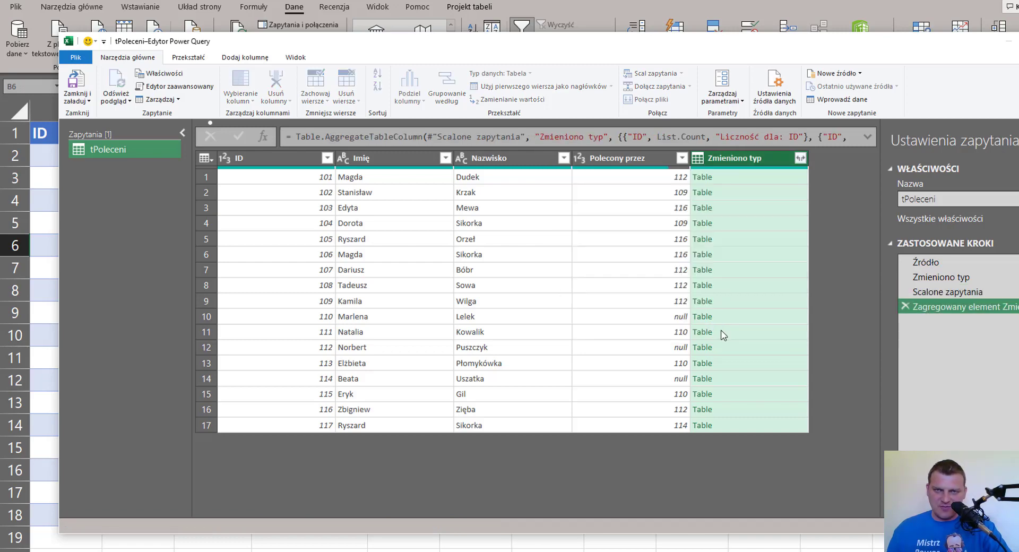
pyautogui.moveTo(745, 515); pyautogui.dragTo(828, 515)
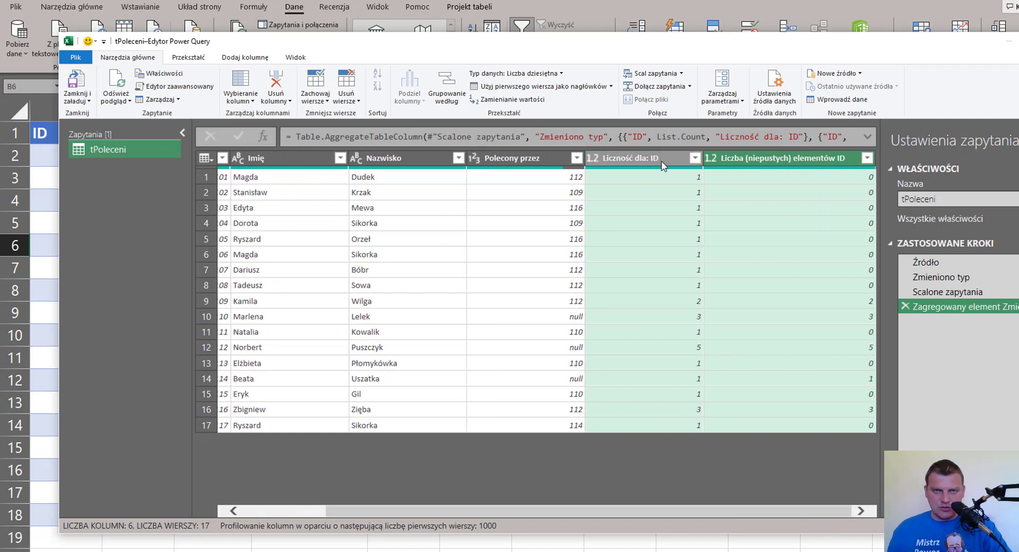
pyautogui.click(665, 161)
pyautogui.click(764, 159)
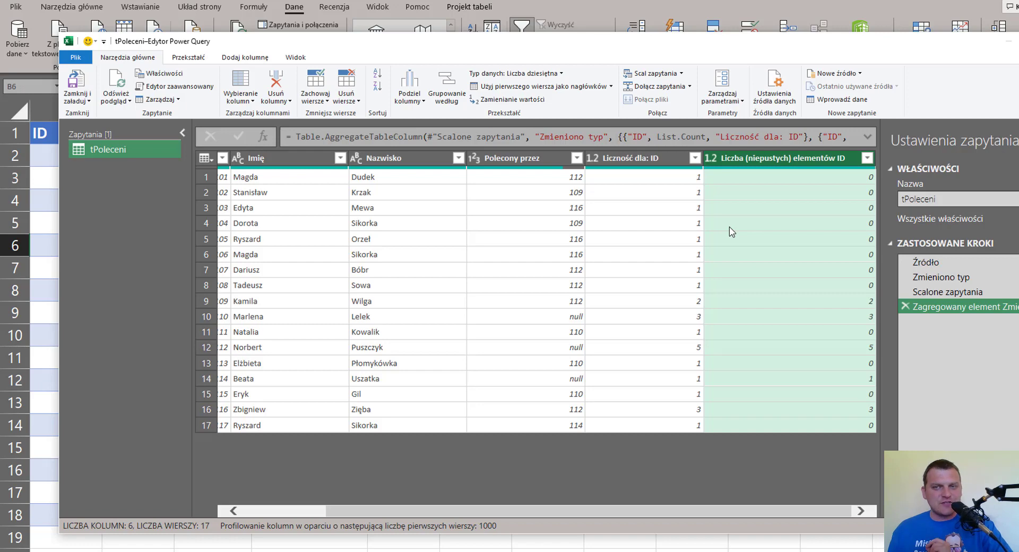
pyautogui.click(683, 181)
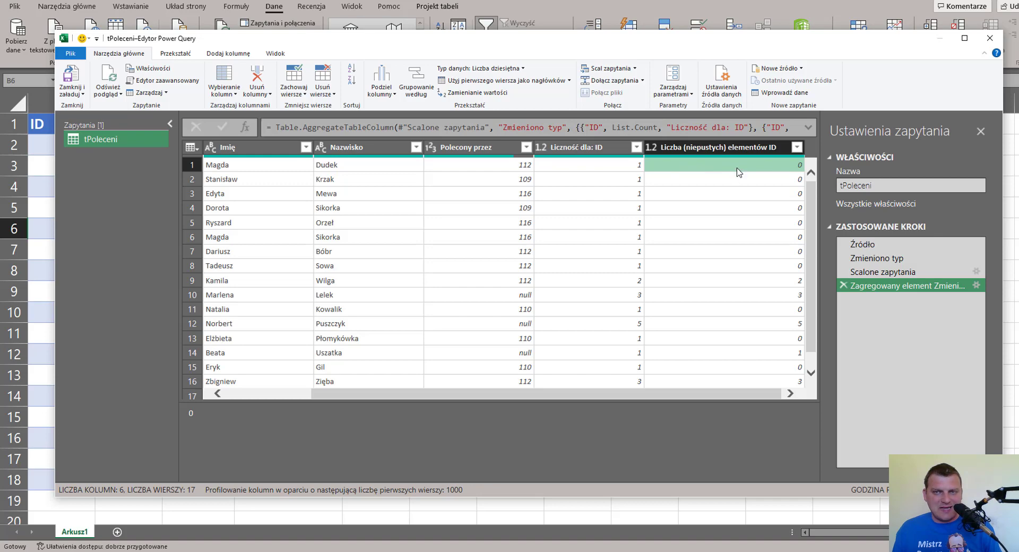
# Edit the aggregation step to keep only the Liczność (niepuste) count of ID
pyautogui.click(978, 287)
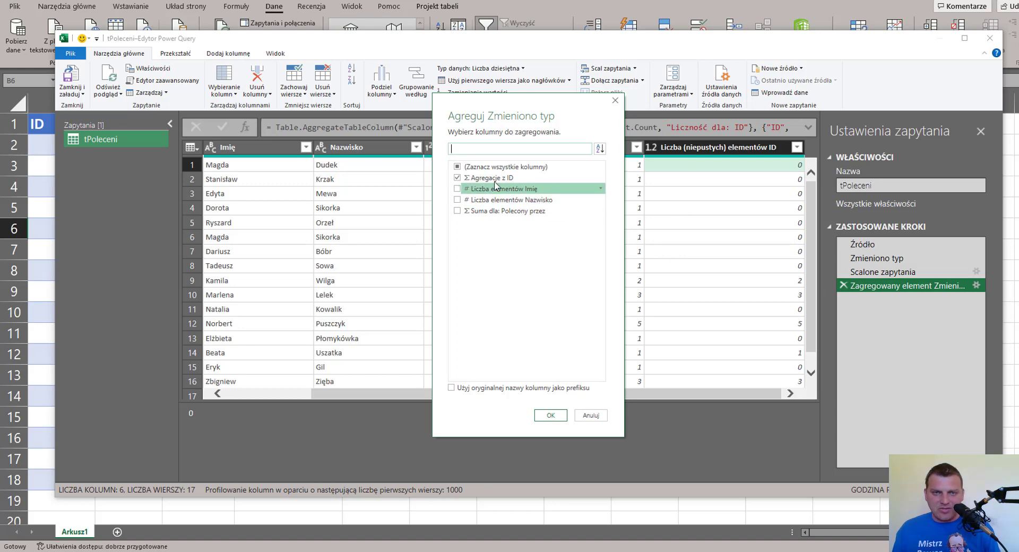
pyautogui.click(600, 179)
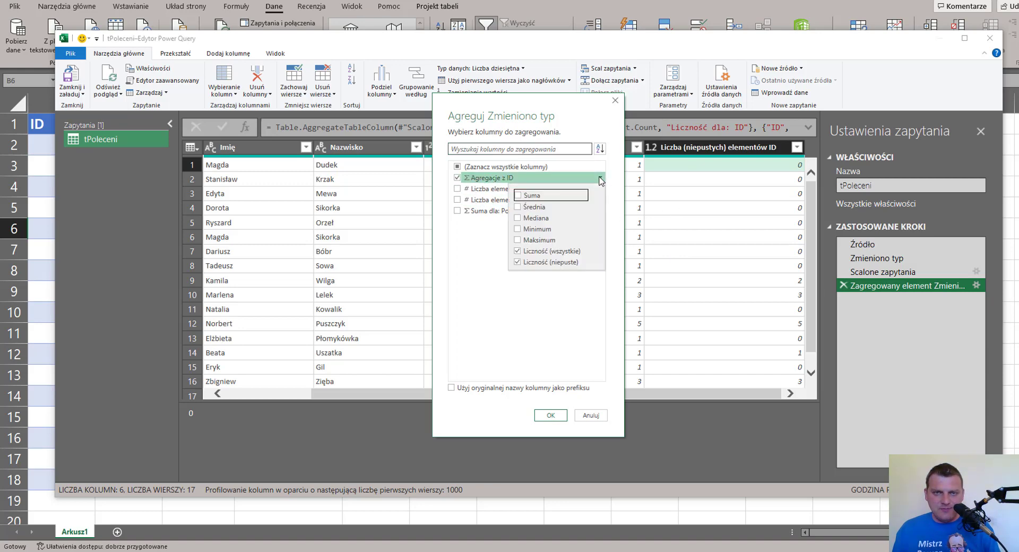
pyautogui.click(528, 253)
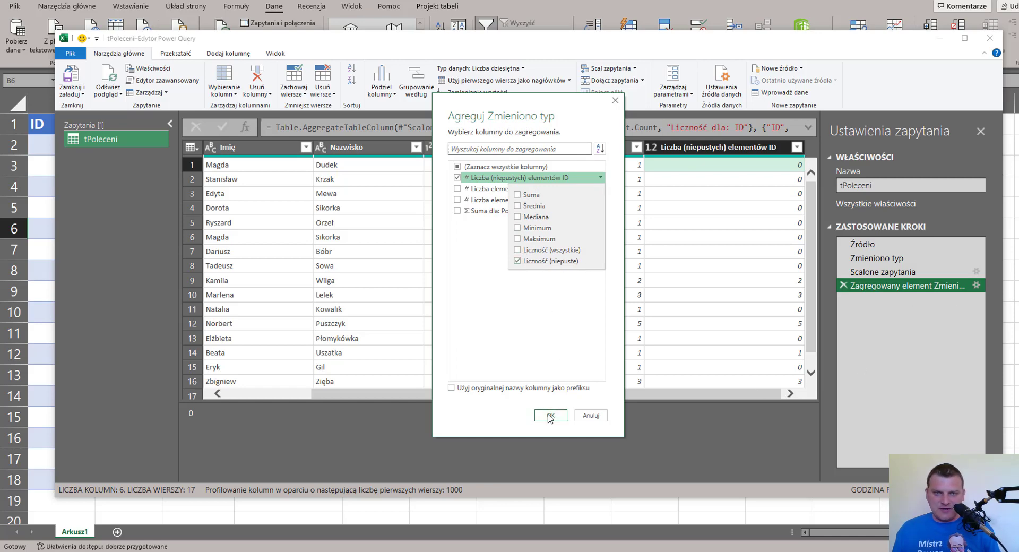
pyautogui.click(550, 418)
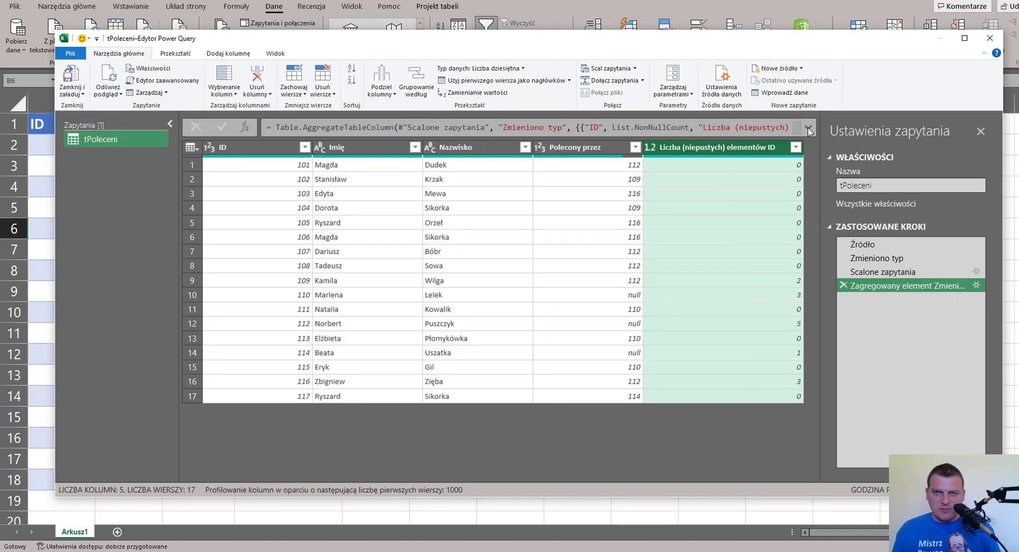
# Rename the count column to 'Liczba osób poleconych' in the formula and delete the Polecony przez column
pyautogui.click(808, 128)
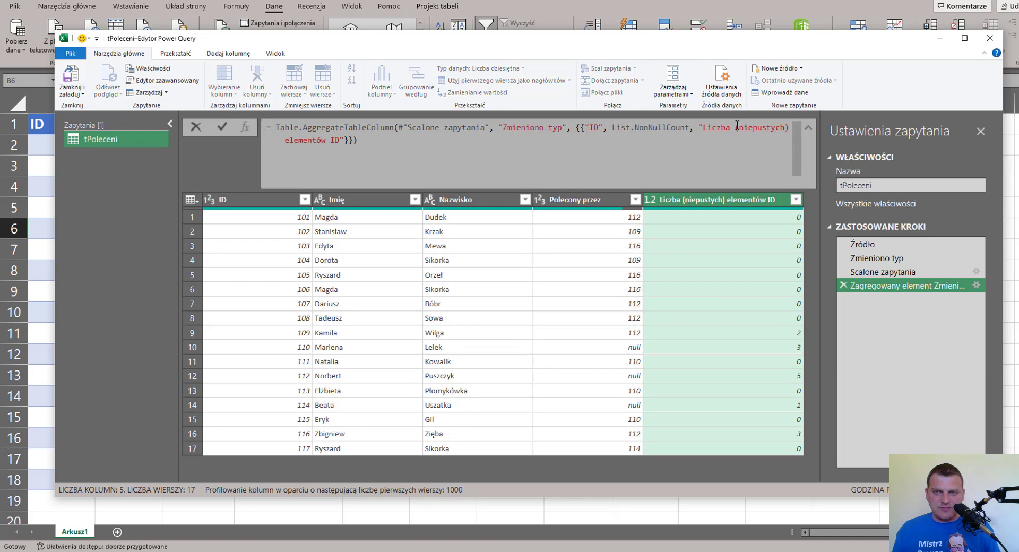
pyautogui.moveTo(736, 128); pyautogui.dragTo(340, 140)
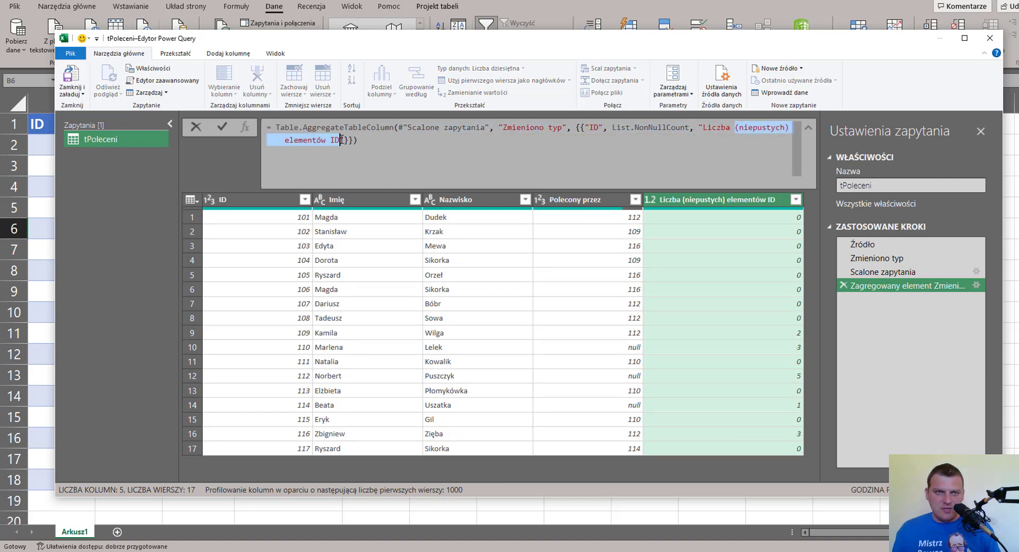
pyautogui.write('osób ')
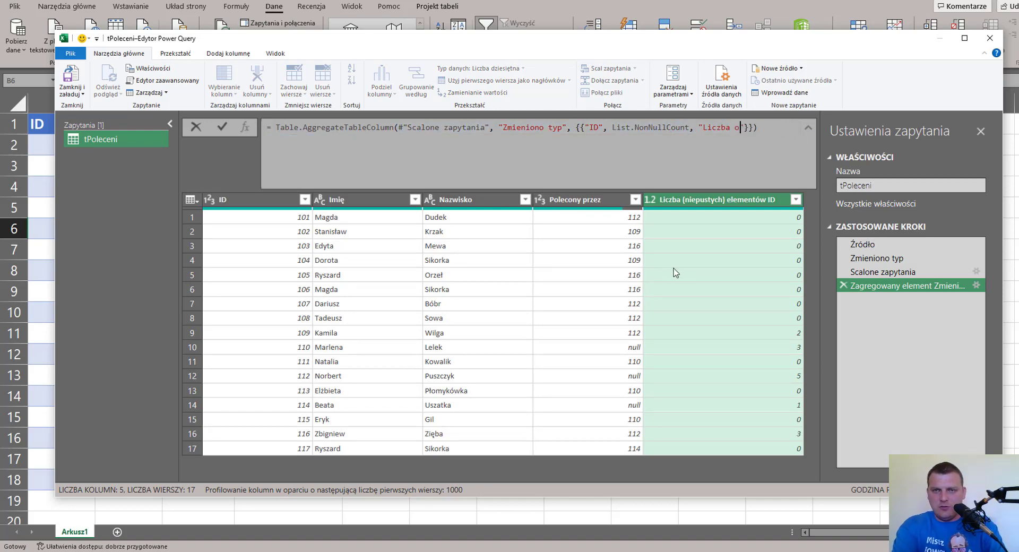
pyautogui.write('poleconych')
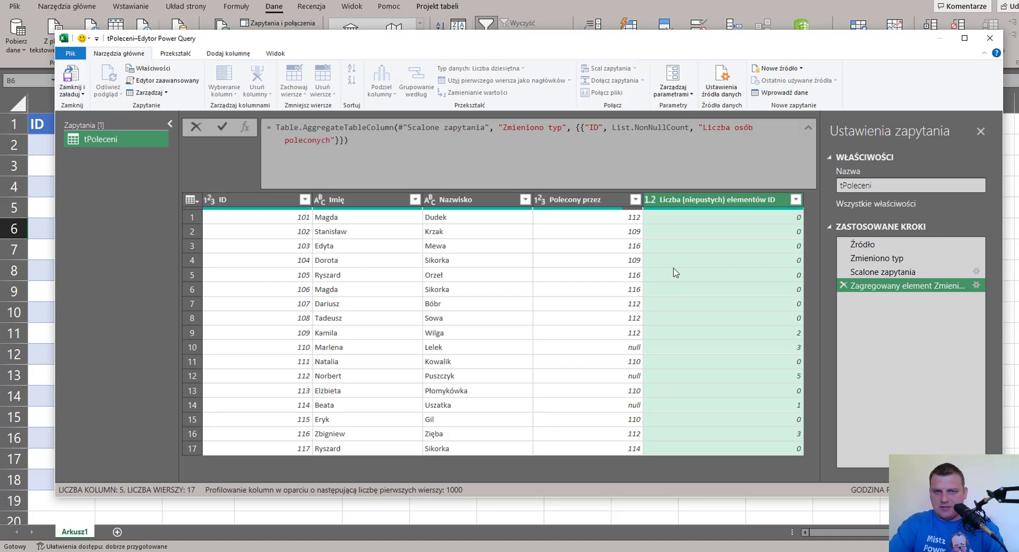
pyautogui.press('Return')
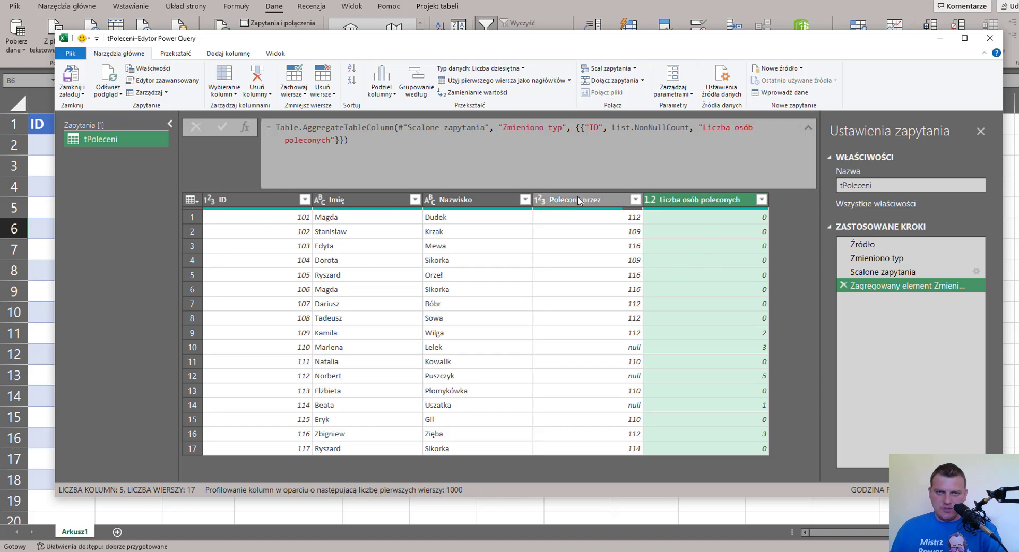
pyautogui.click(578, 196)
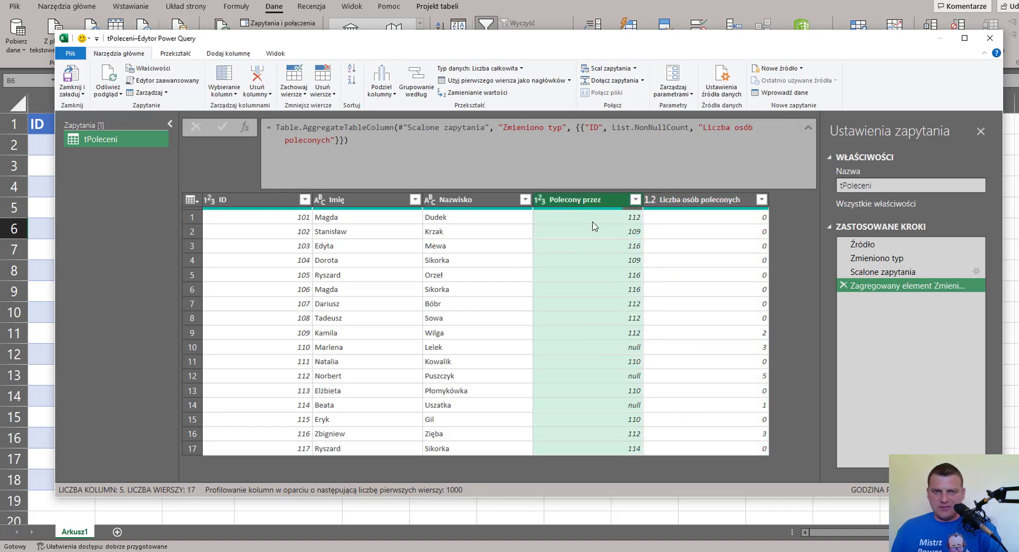
pyautogui.press('Delete')
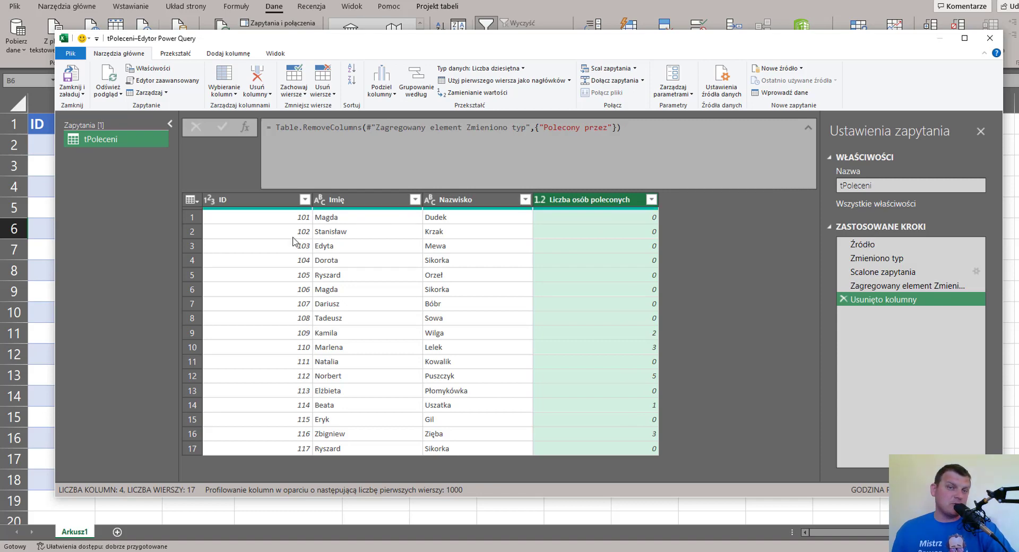
# Check the ID, Imię, Nazwisko and Liczba osób poleconych column types, then choose Zamknij i załaduj do..
pyautogui.click(257, 197)
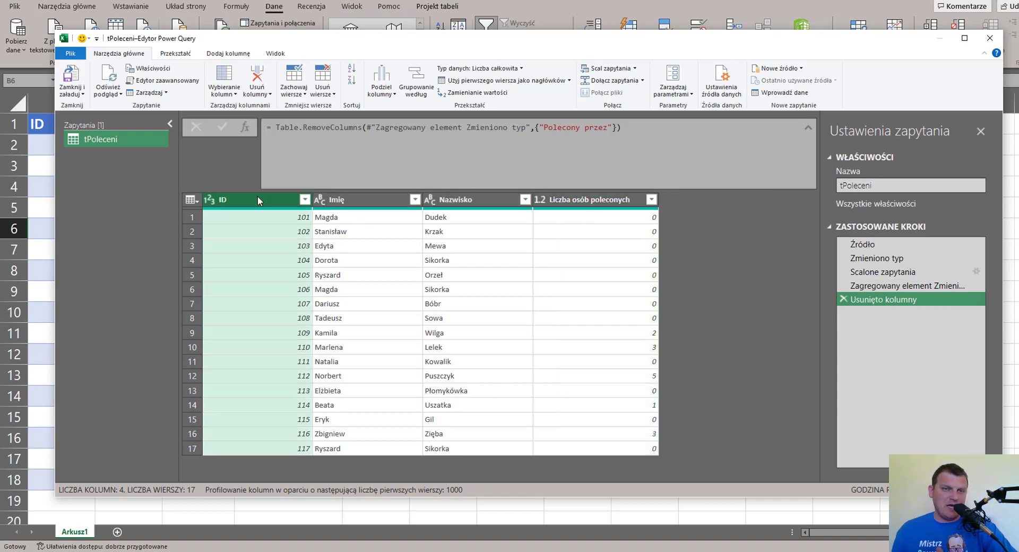
pyautogui.click(371, 200)
pyautogui.click(485, 199)
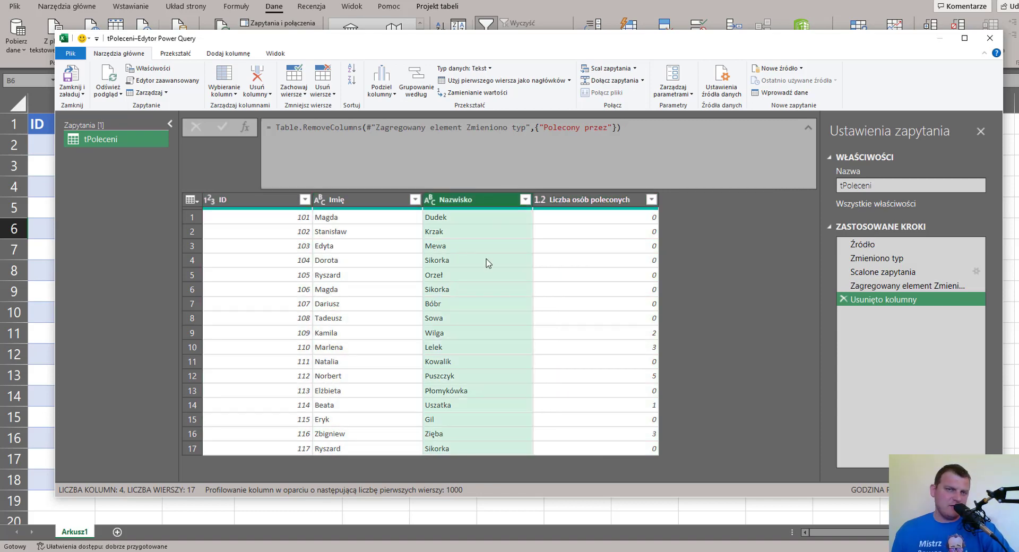
pyautogui.click(601, 204)
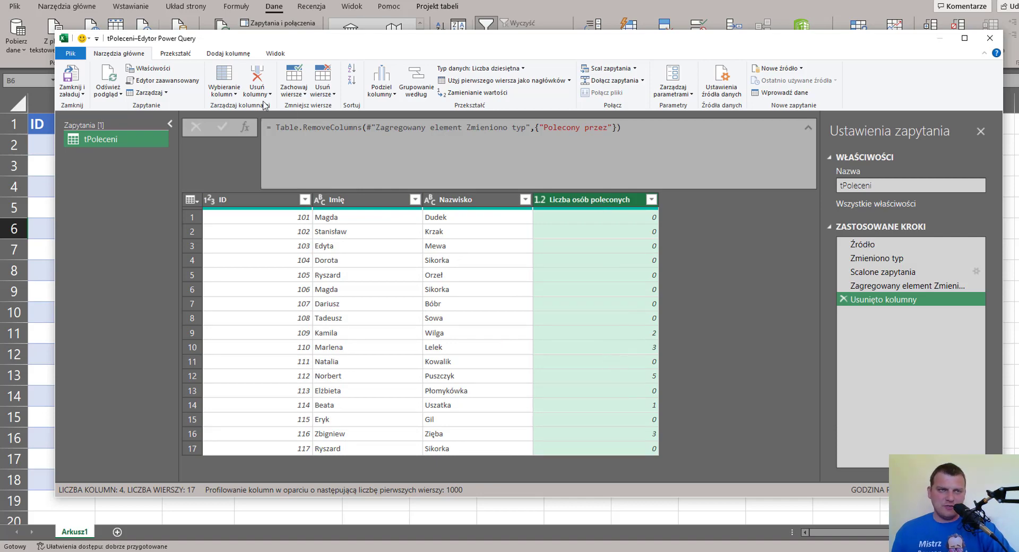
pyautogui.click(81, 95)
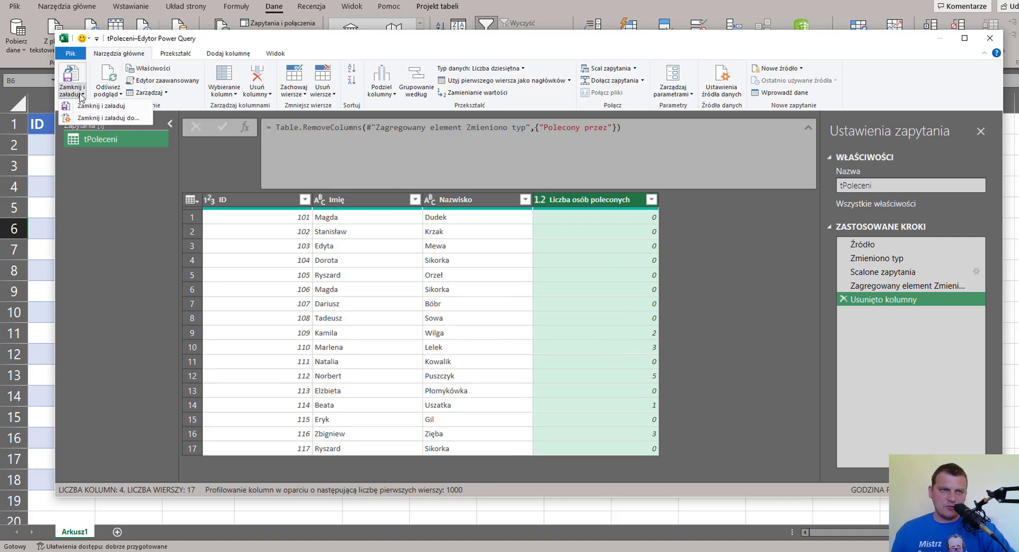
pyautogui.click(101, 105)
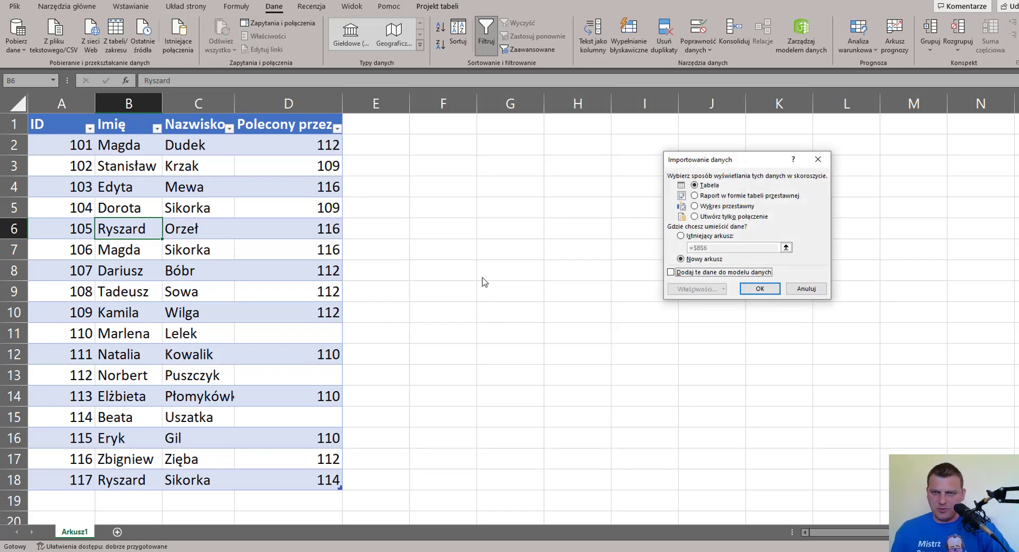
# Load the query as a table onto the existing sheet at cell F1
pyautogui.click(708, 236)
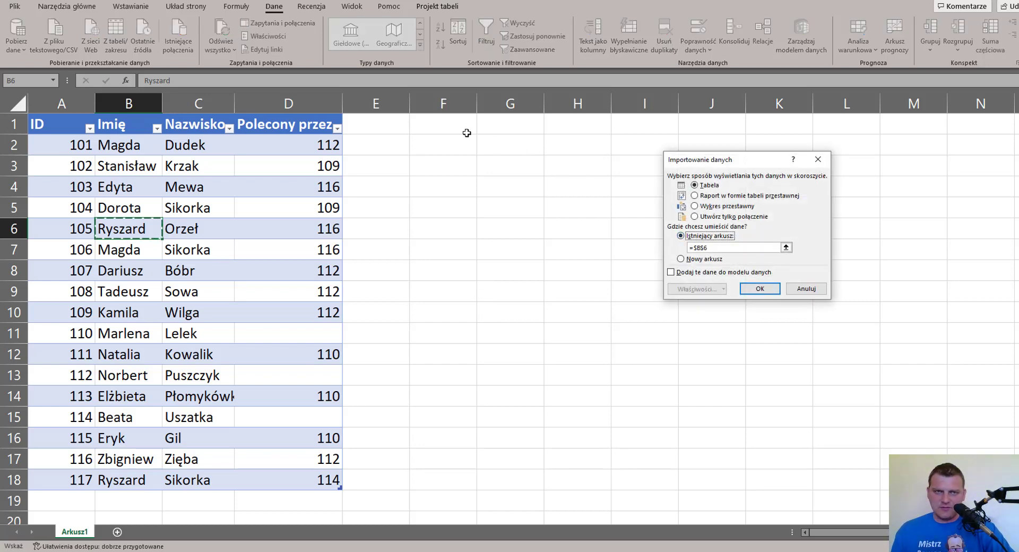
pyautogui.click(447, 127)
pyautogui.click(760, 288)
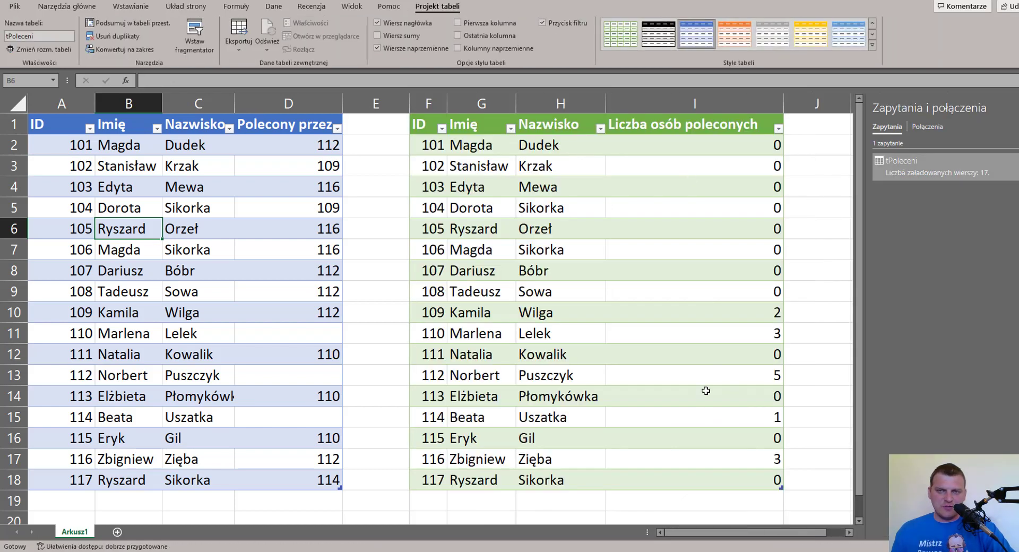
pyautogui.moveTo(767, 142); pyautogui.dragTo(771, 291)
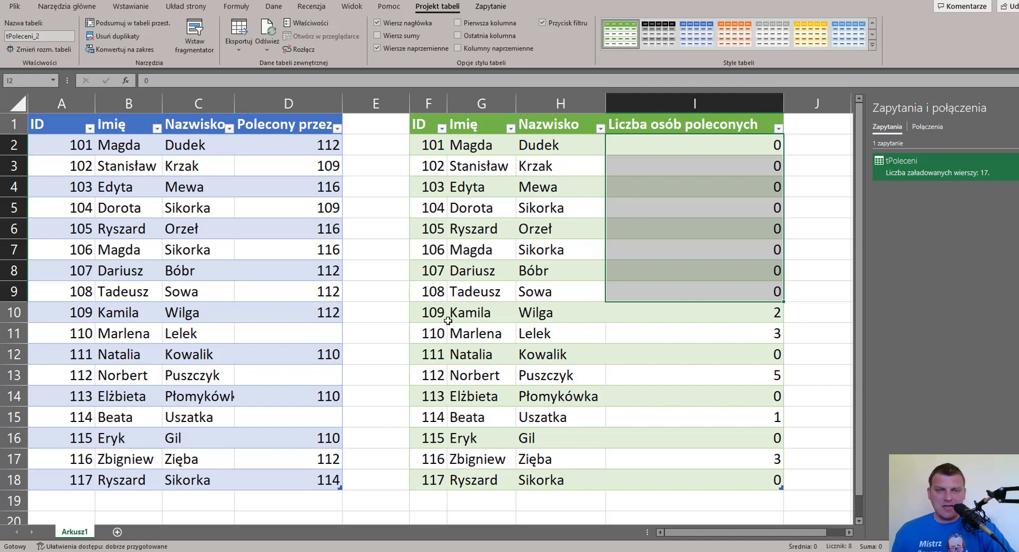
pyautogui.moveTo(448, 314); pyautogui.dragTo(694, 312)
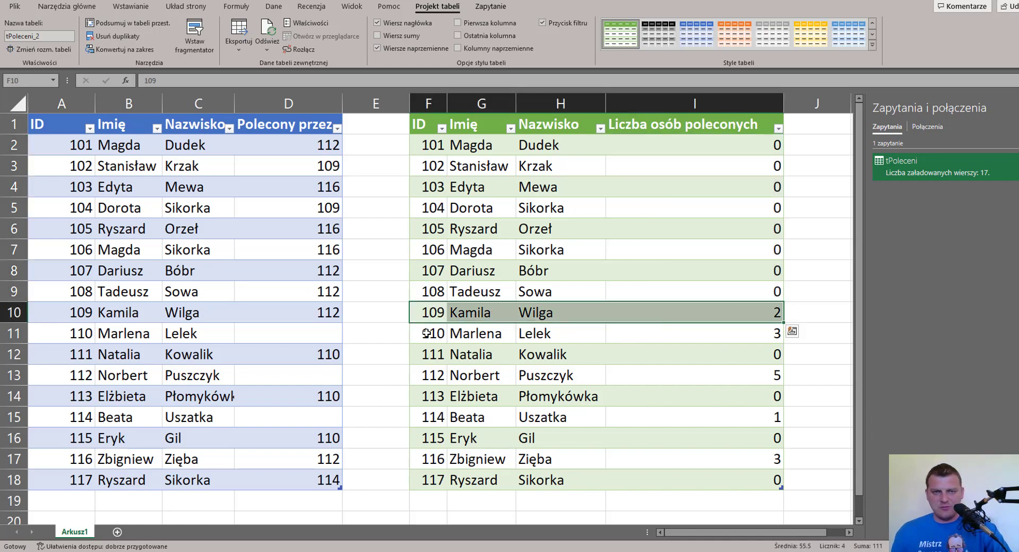
pyautogui.keyDown('ctrl'); pyautogui.moveTo(426, 334); pyautogui.dragTo(703, 336); pyautogui.keyUp('ctrl')
pyautogui.keyDown('ctrl'); pyautogui.moveTo(428, 376); pyautogui.dragTo(690, 377); pyautogui.keyUp('ctrl')
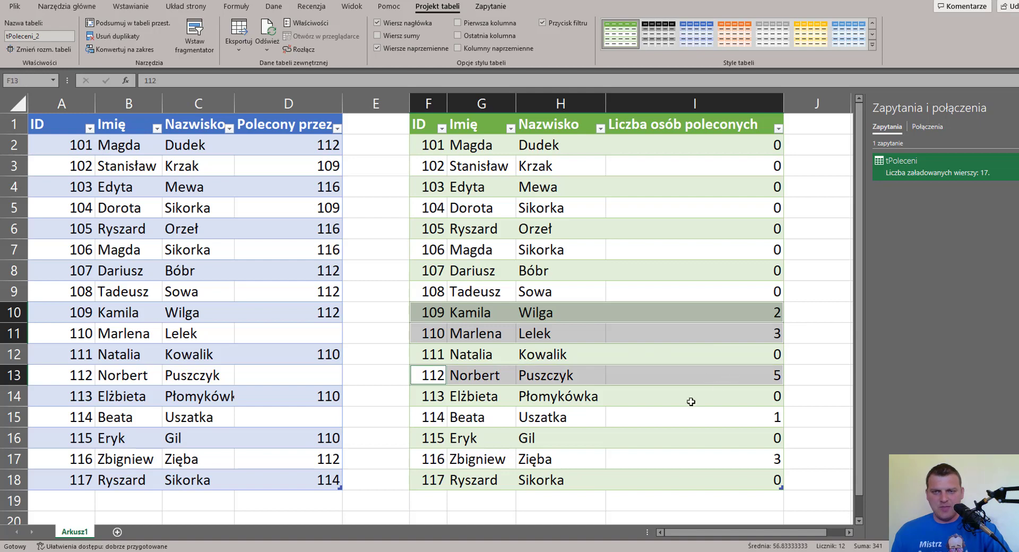
pyautogui.keyDown('ctrl'); pyautogui.moveTo(432, 418); pyautogui.dragTo(728, 417); pyautogui.keyUp('ctrl')
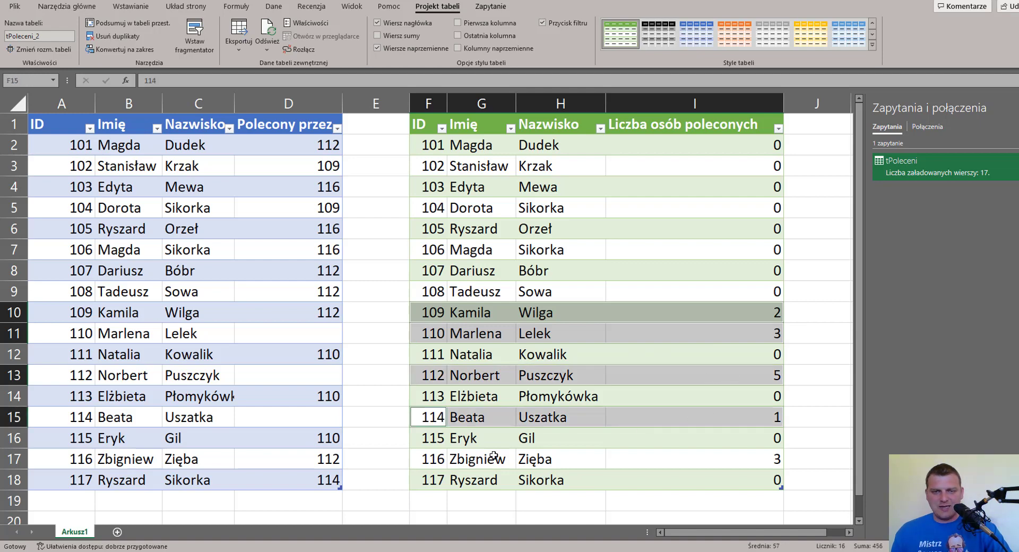
pyautogui.keyDown('ctrl'); pyautogui.moveTo(433, 459); pyautogui.dragTo(701, 463); pyautogui.keyUp('ctrl')
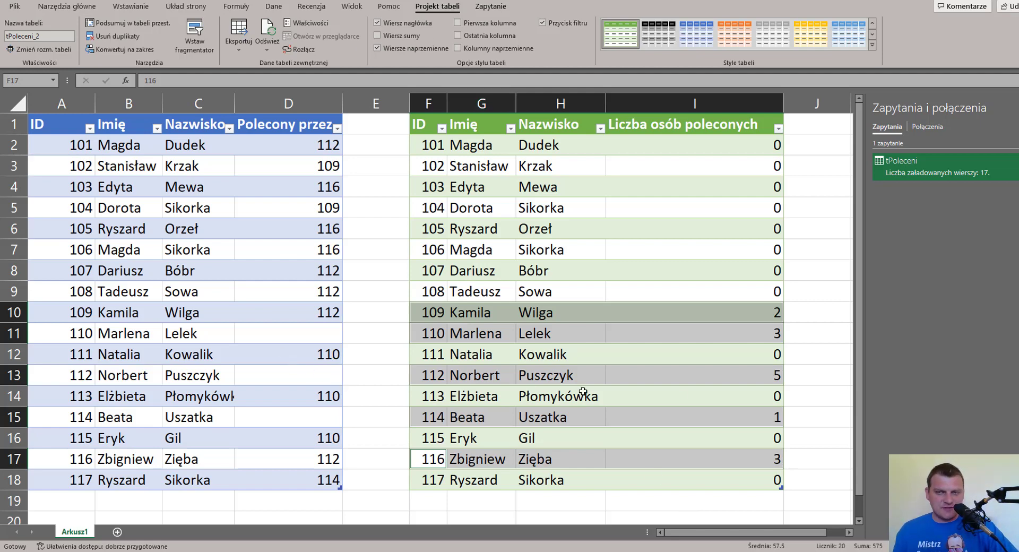
pyautogui.moveTo(761, 314); pyautogui.dragTo(762, 457)
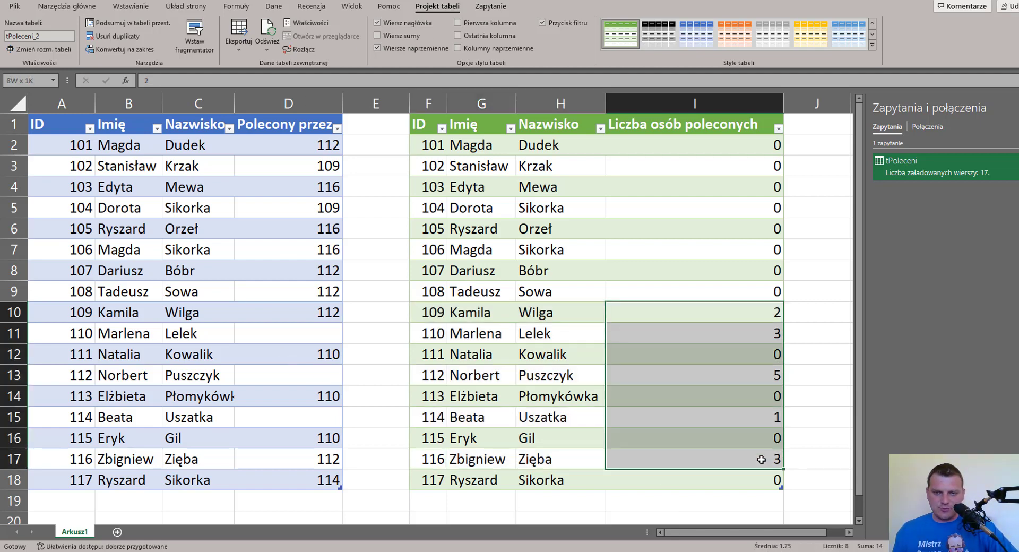